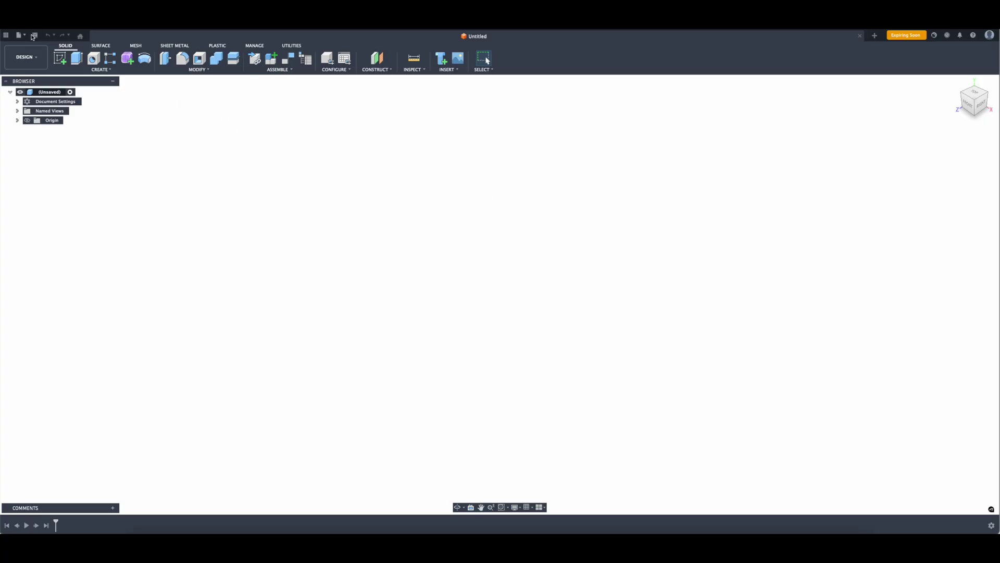
Save the untitled design as 'lesson 1' in Admin Project.
key("ctrl+s")
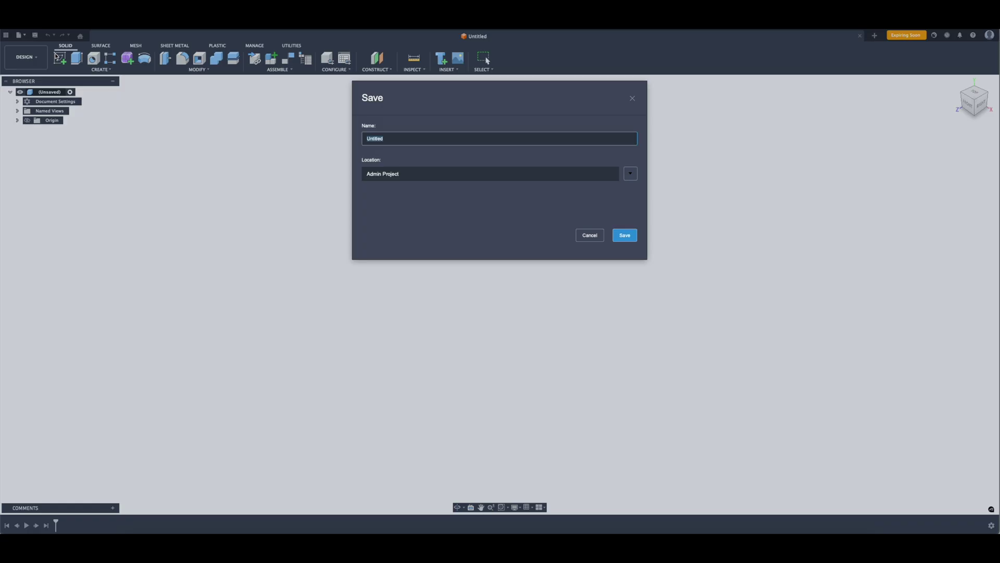
type("tes")
left_click(624, 236)
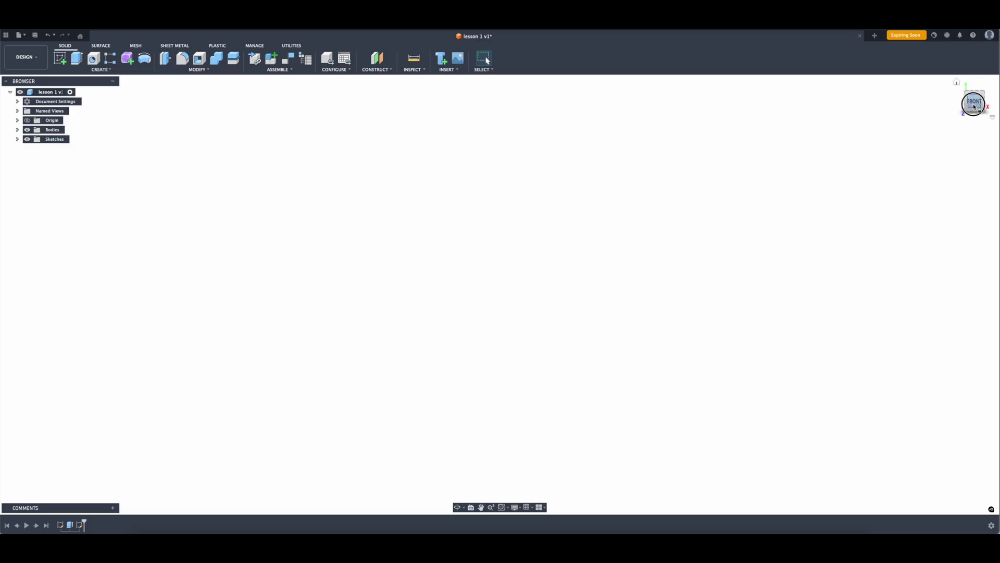
mouse_move(973, 106)
left_mouse_down()
mouse_move(964, 107)
mouse_move(976, 101)
mouse_move(982, 127)
mouse_move(971, 123)
mouse_move(977, 72)
mouse_move(972, 104)
left_mouse_up()
left_click(989, 35)
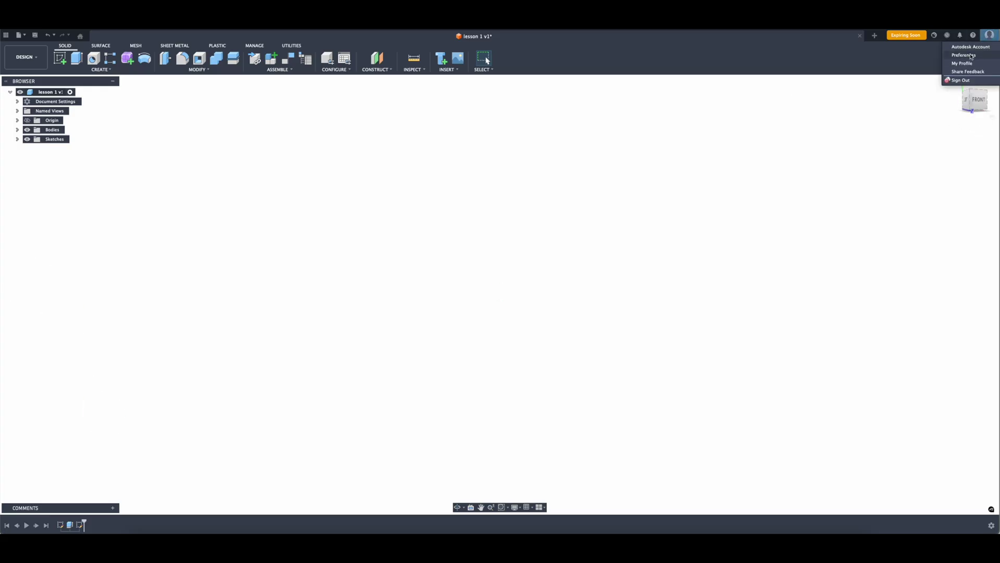
left_click(971, 55)
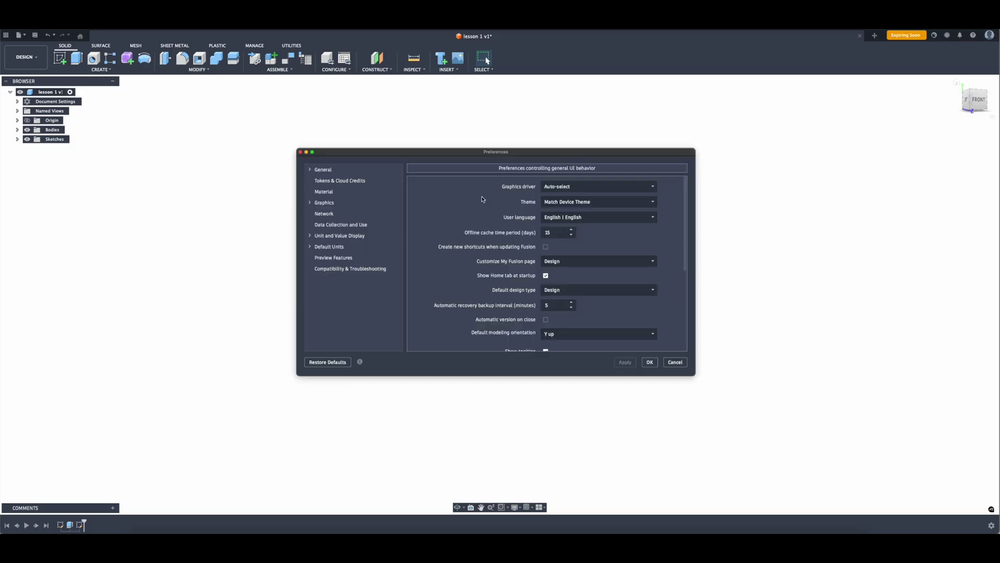
scroll(542, 282, "down", 5)
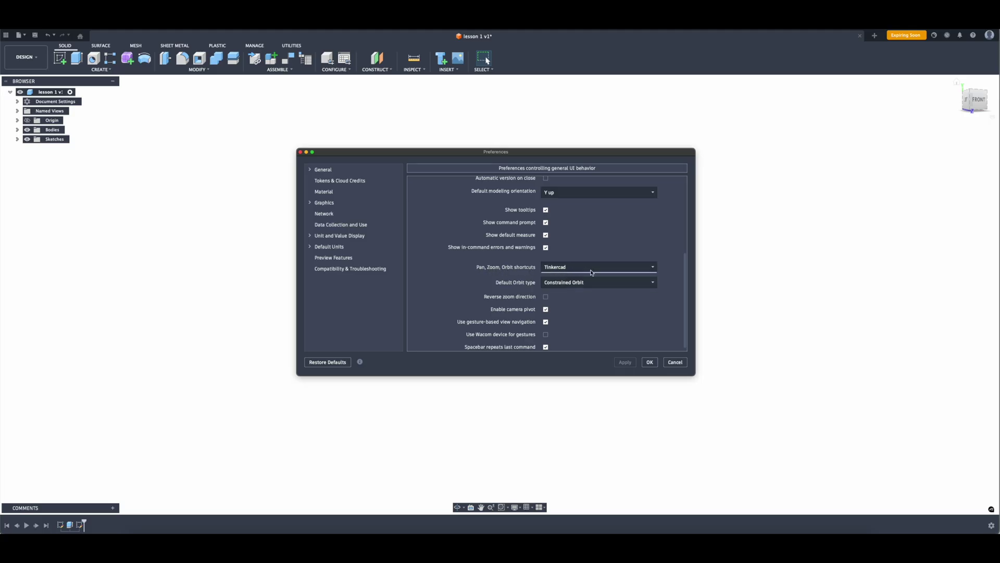
left_click(652, 269)
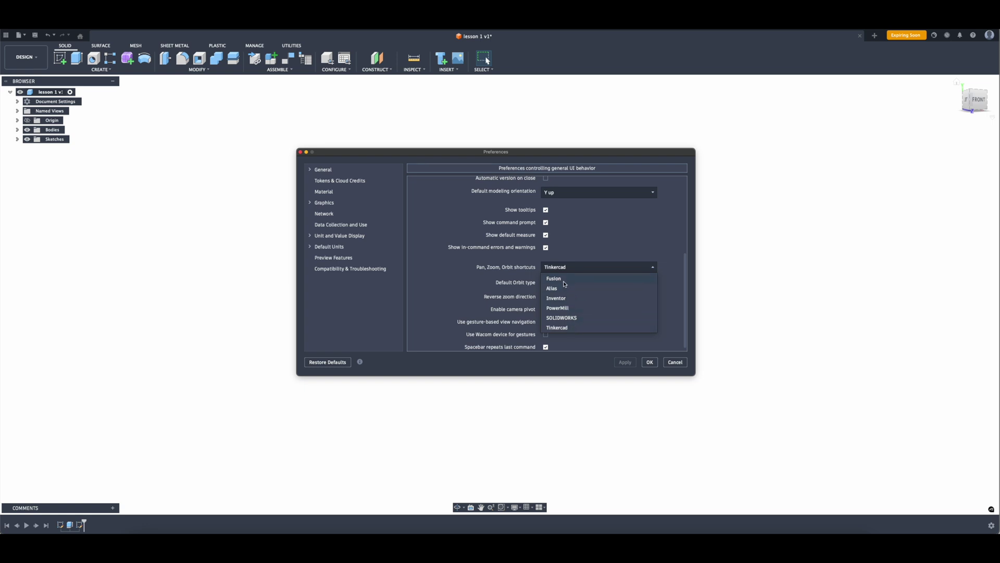
left_click(557, 327)
left_click(677, 363)
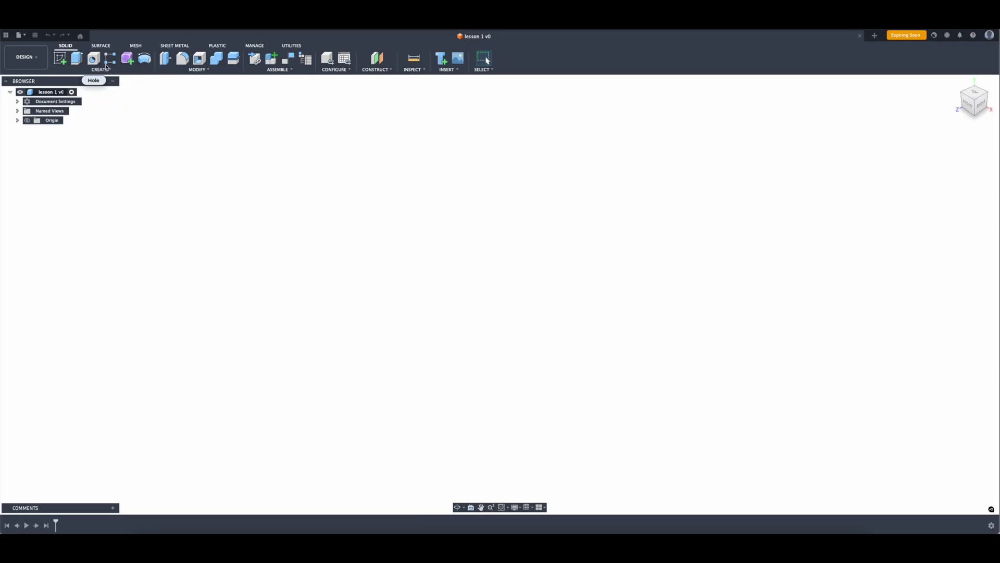
Start a new sketch and orbit the view to show the origin planes.
middle_click_drag(491, 279, 648, 229, "shift")
middle_click_drag(558, 234, 447, 295, "shift")
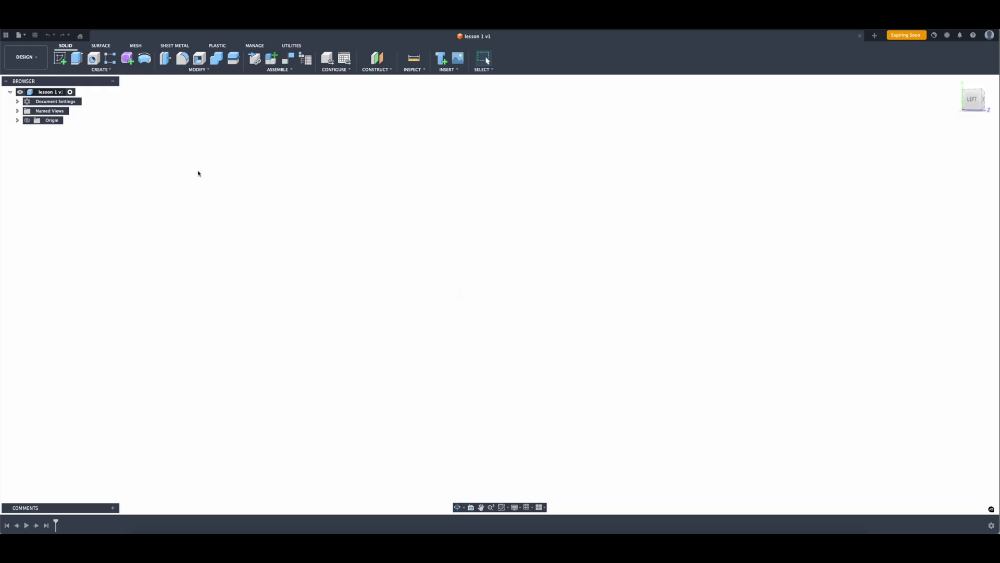
left_click(62, 60)
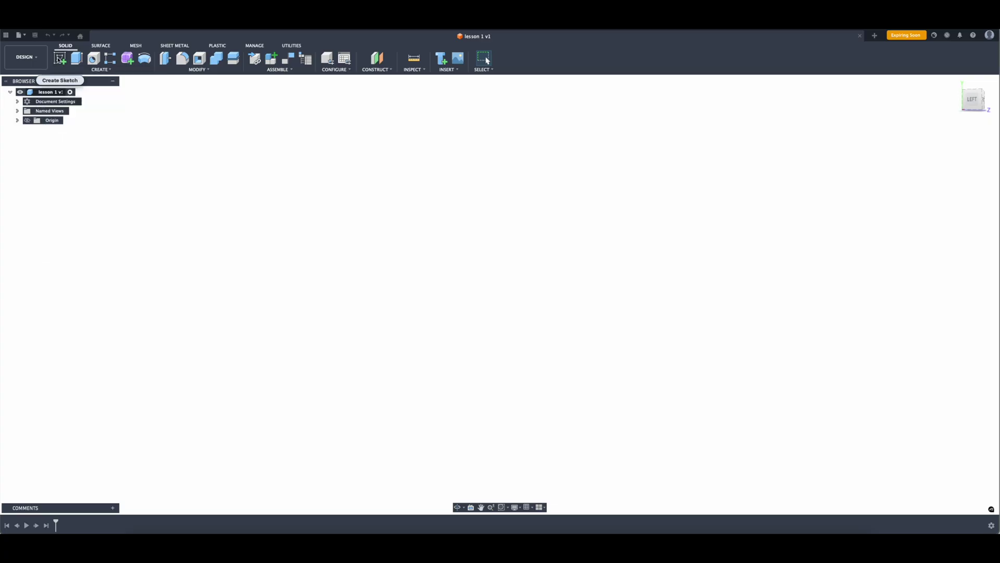
middle_click_drag(276, 176, 344, 285, "shift")
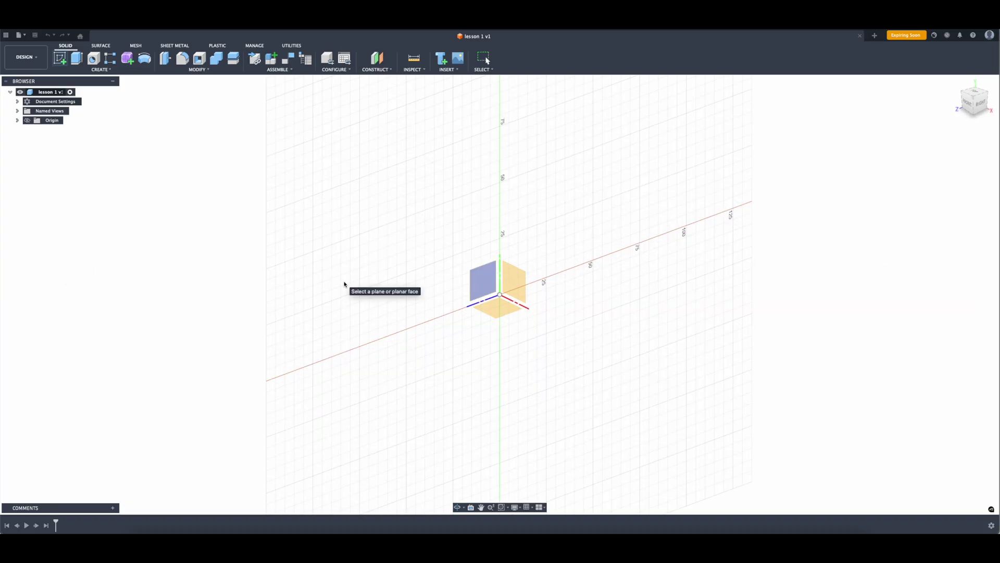
middle_click_drag(391, 319, 503, 298, "shift")
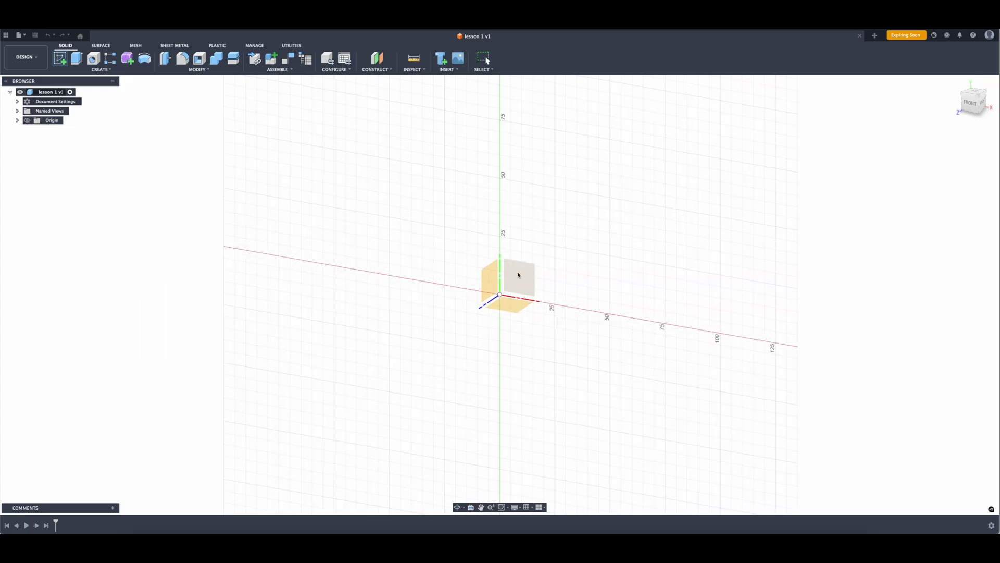
Draw a 20 × 12 mm rectangle on the front XY plane.
left_click(519, 274)
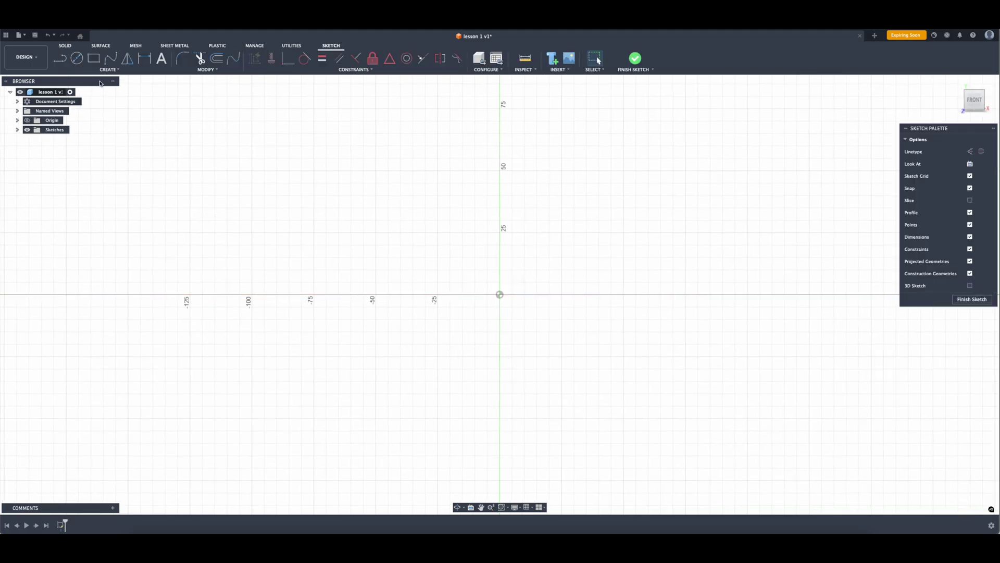
left_click(93, 59)
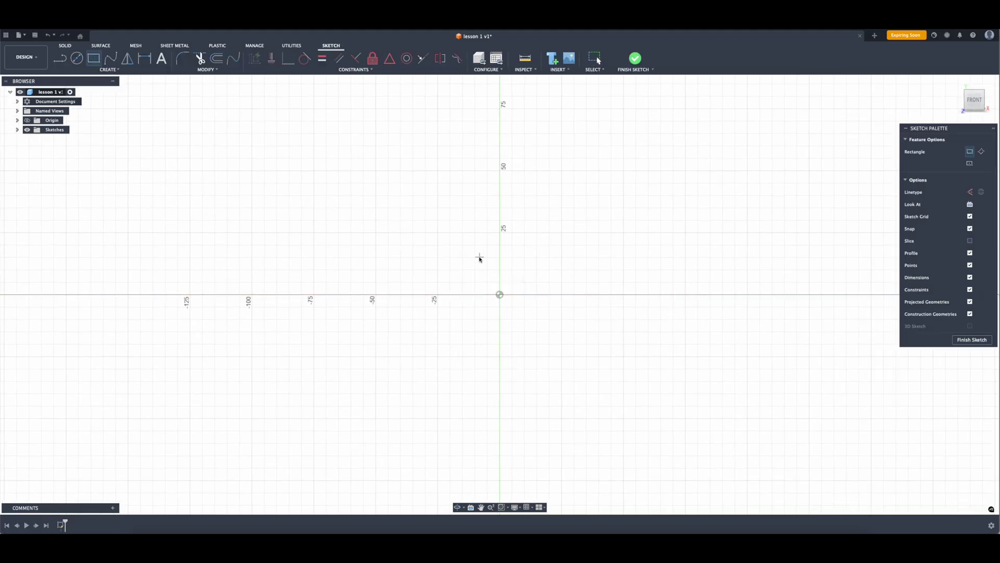
left_click(444, 238)
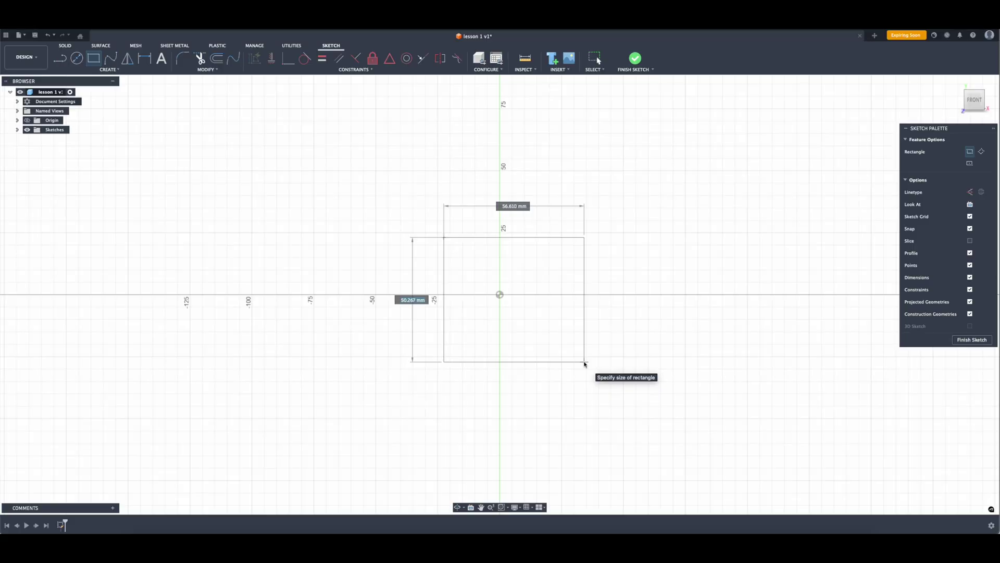
key("Tab")
type("20")
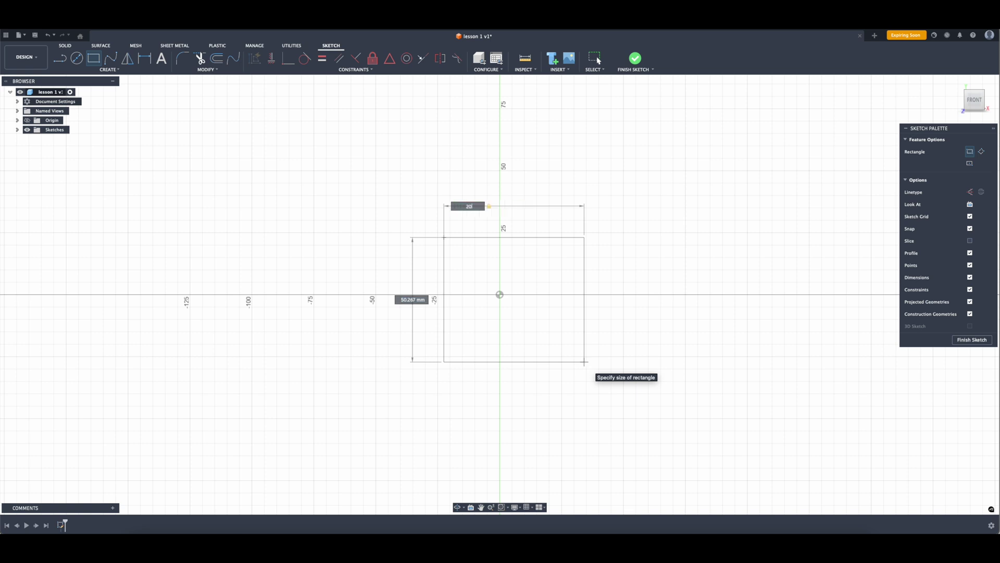
key("Tab")
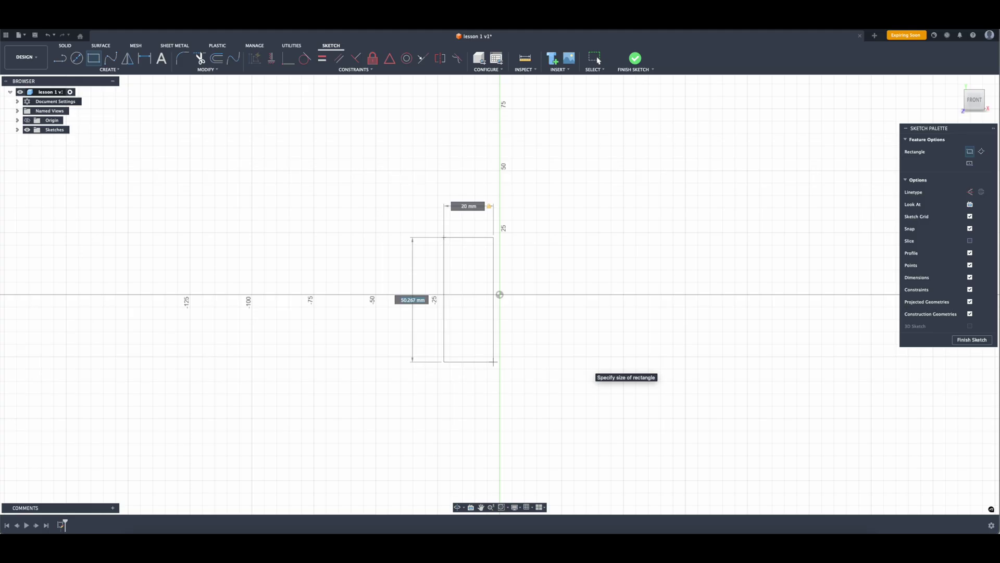
key("Return")
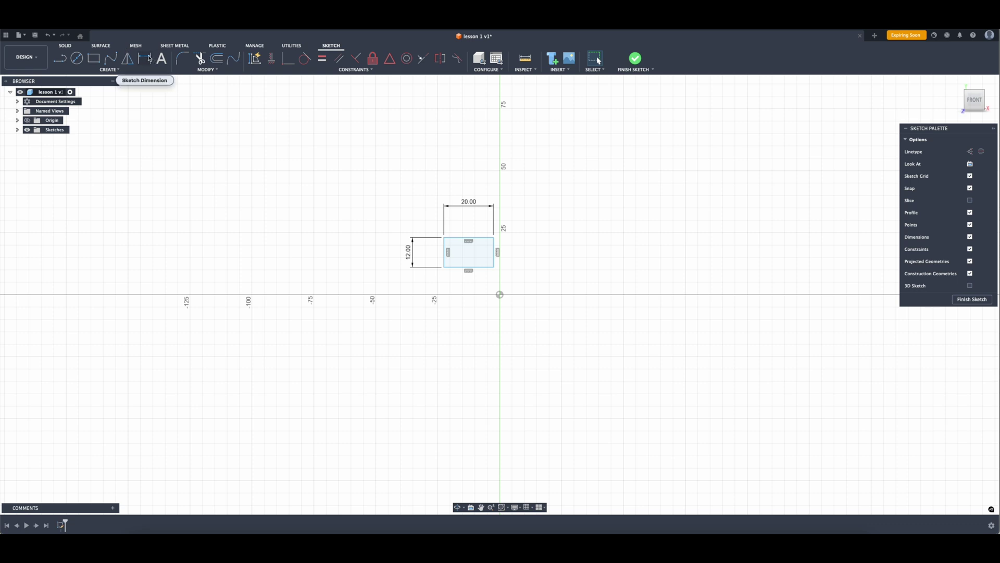
Centre the rectangle's bottom edge on the origin with a MidPoint constraint.
left_click(375, 71)
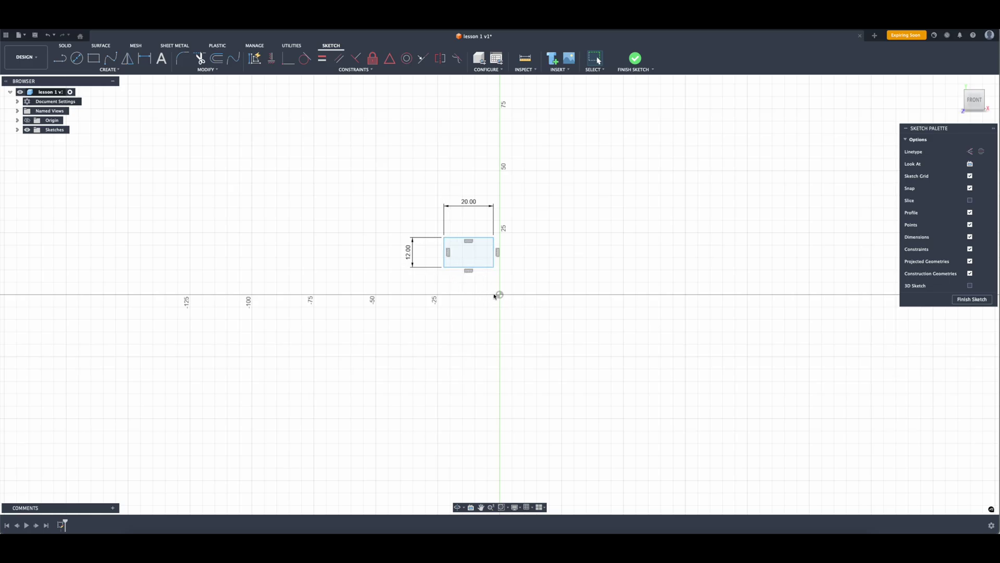
left_click(390, 60)
left_click(476, 267)
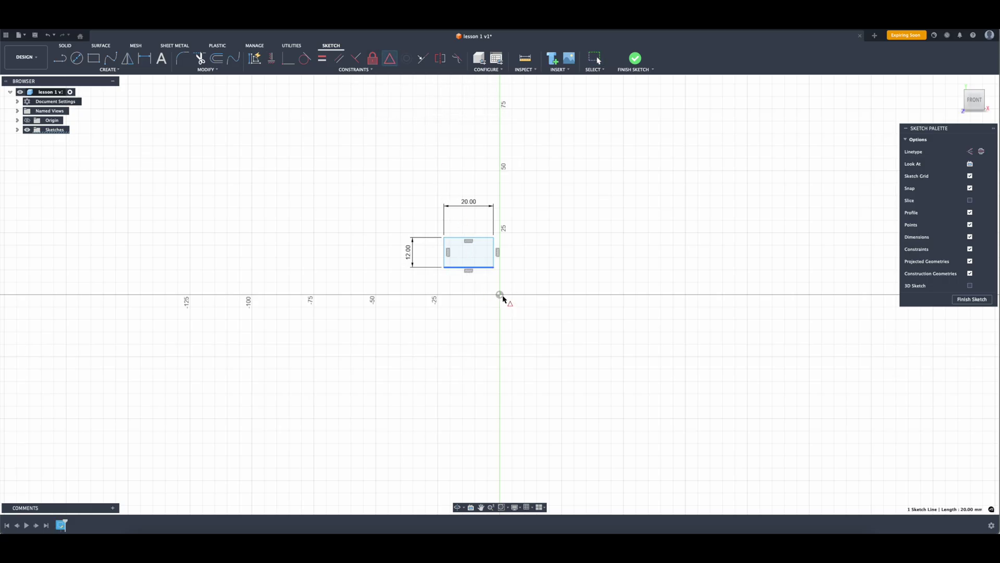
left_click(499, 295)
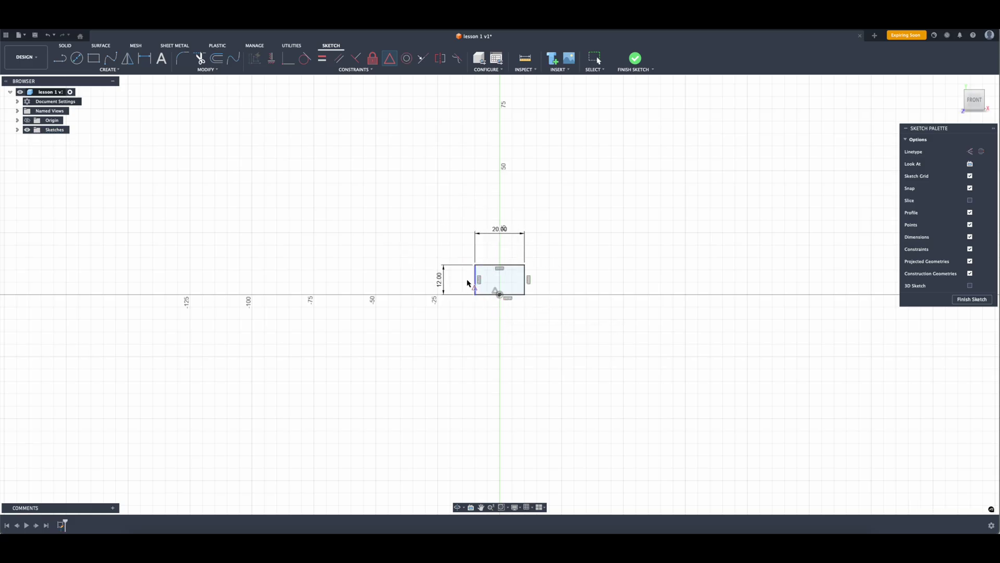
key("Escape")
Extrude the rectangle 10 mm one-sided into a new 20 × 12 × 10 mm block.
left_click(635, 59)
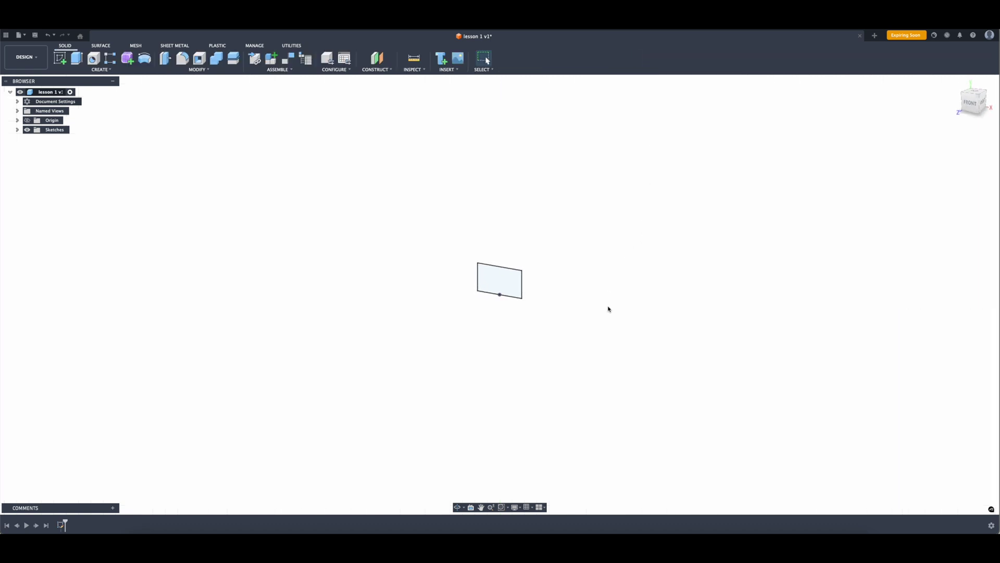
mouse_move(607, 309)
middle_mouse_down("shift")
mouse_move(609, 333)
mouse_move(631, 233)
mouse_move(621, 307)
mouse_move(558, 323)
mouse_move(632, 315)
middle_mouse_up("shift")
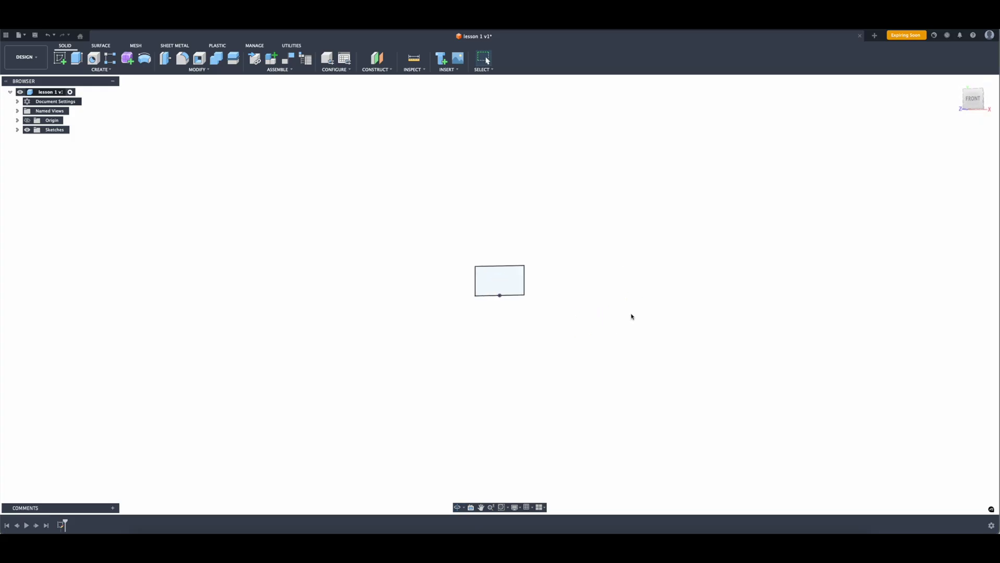
left_click(76, 59)
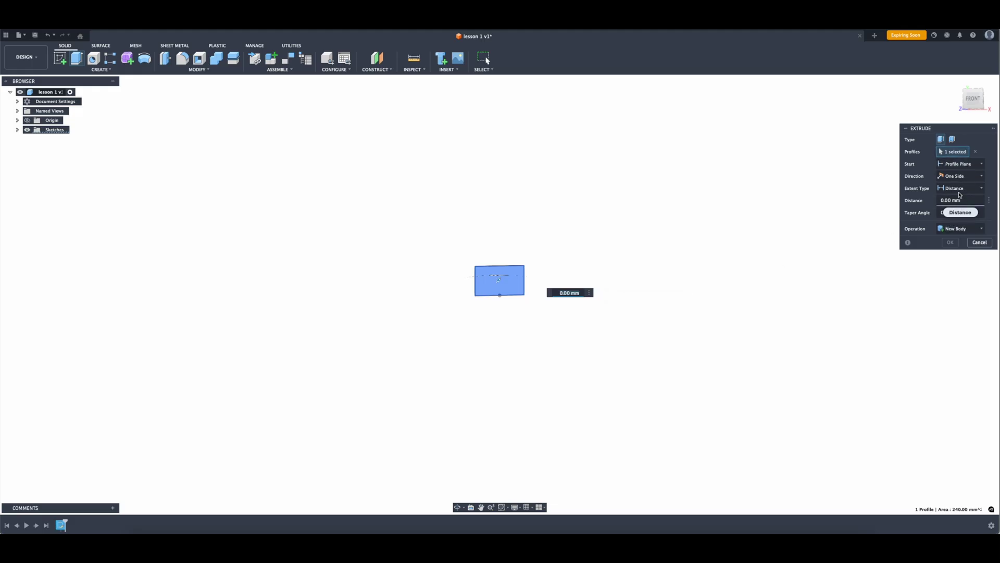
left_click(977, 178)
left_click(978, 177)
left_click(979, 188)
left_click(978, 188)
left_click(979, 189)
left_click(979, 189)
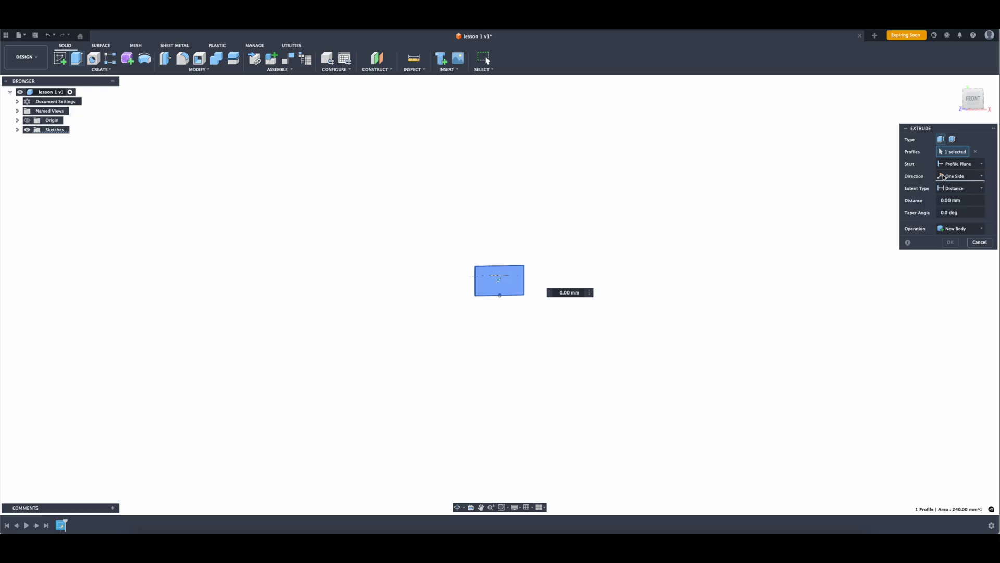
left_click(959, 201)
type("10")
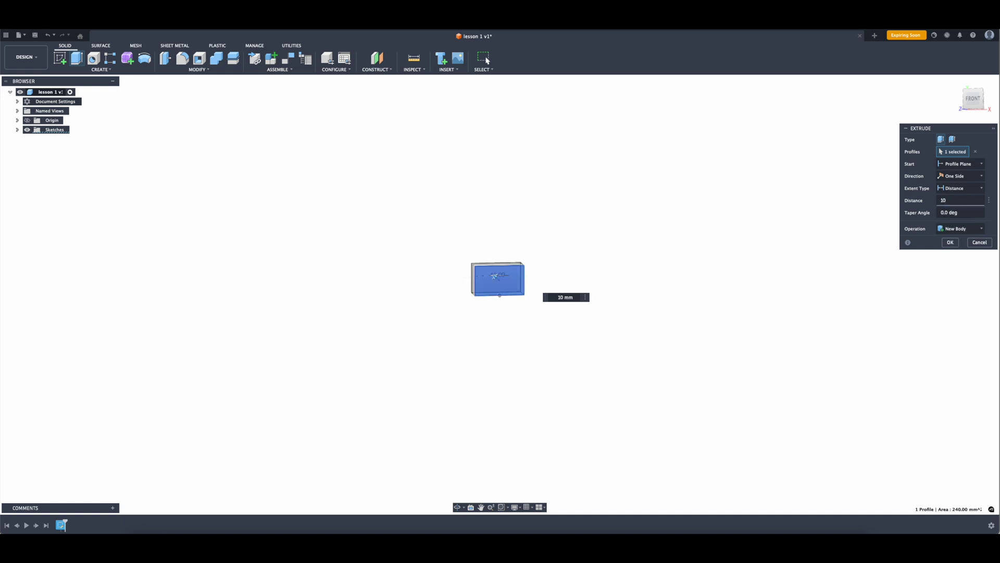
key("Return")
middle_click_drag(498, 281, 582, 282, "shift")
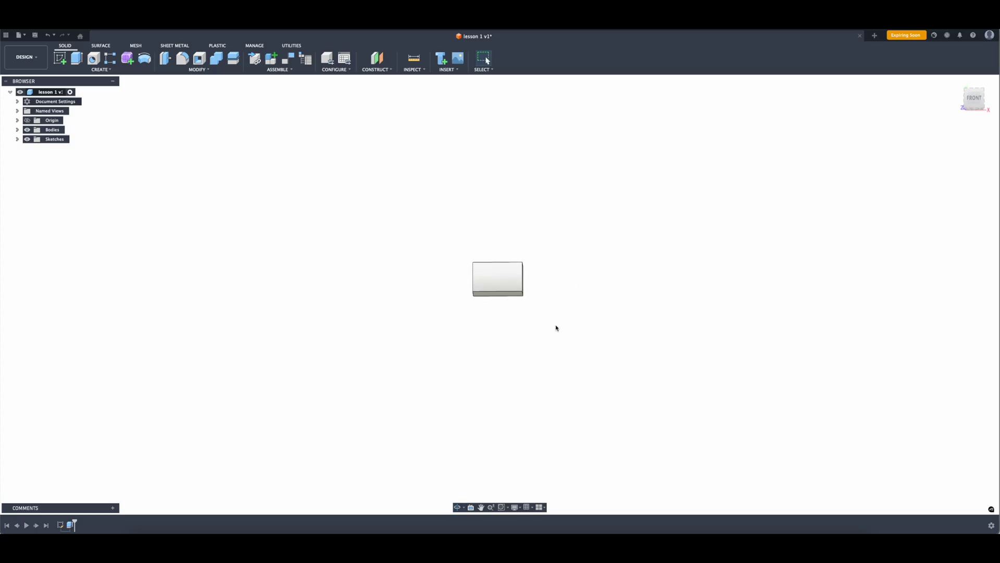
Start a sketch on the block's front face.
mouse_move(557, 327)
middle_mouse_down("shift")
mouse_move(521, 341)
mouse_move(568, 335)
mouse_move(555, 337)
middle_mouse_up("shift")
left_click(495, 283)
mouse_move(391, 295)
middle_mouse_down("shift")
mouse_move(401, 308)
mouse_move(396, 295)
middle_mouse_up("shift")
left_click(59, 58)
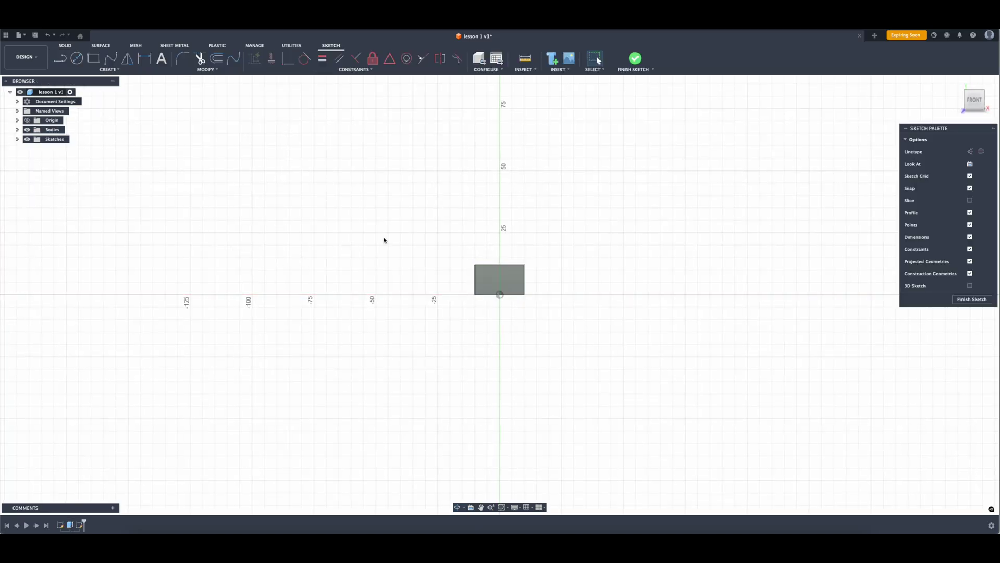
mouse_move(400, 262)
middle_mouse_down("shift")
mouse_move(397, 252)
mouse_move(399, 275)
mouse_move(333, 252)
mouse_move(411, 252)
mouse_move(325, 255)
mouse_move(397, 253)
mouse_move(395, 264)
middle_mouse_up("shift")
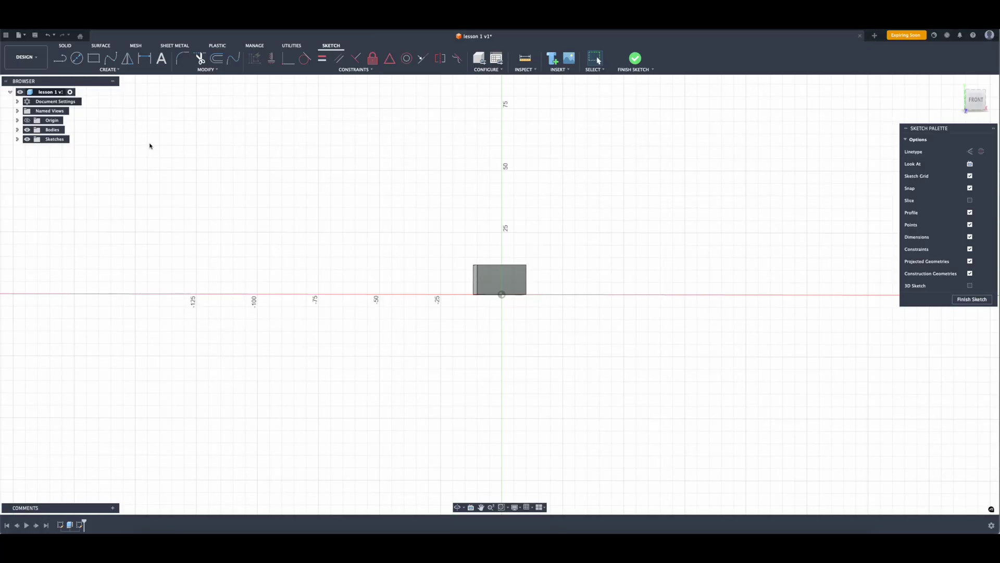
Draw a small slot rectangle from the origin at the block's bottom centre.
left_click(93, 58)
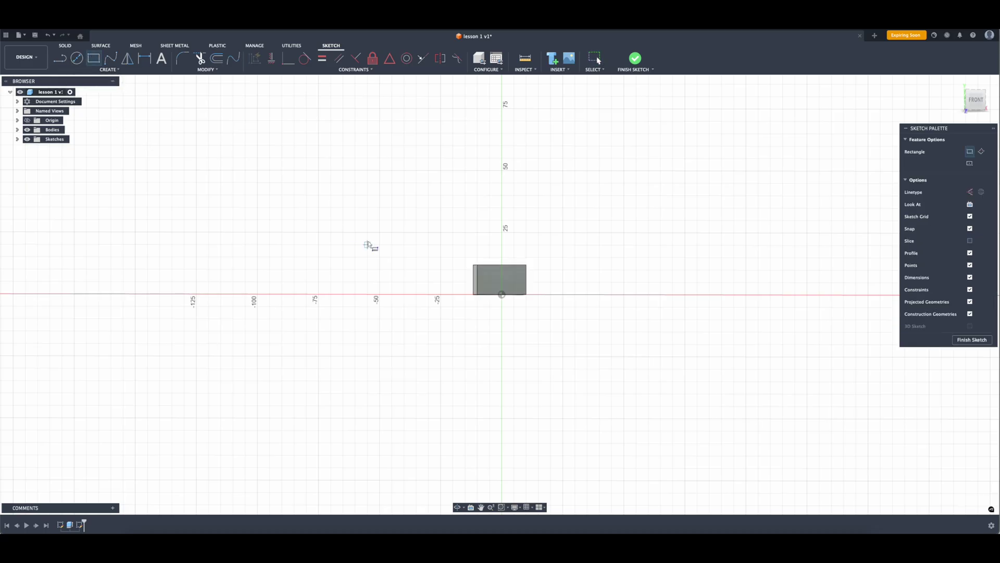
left_click(501, 295)
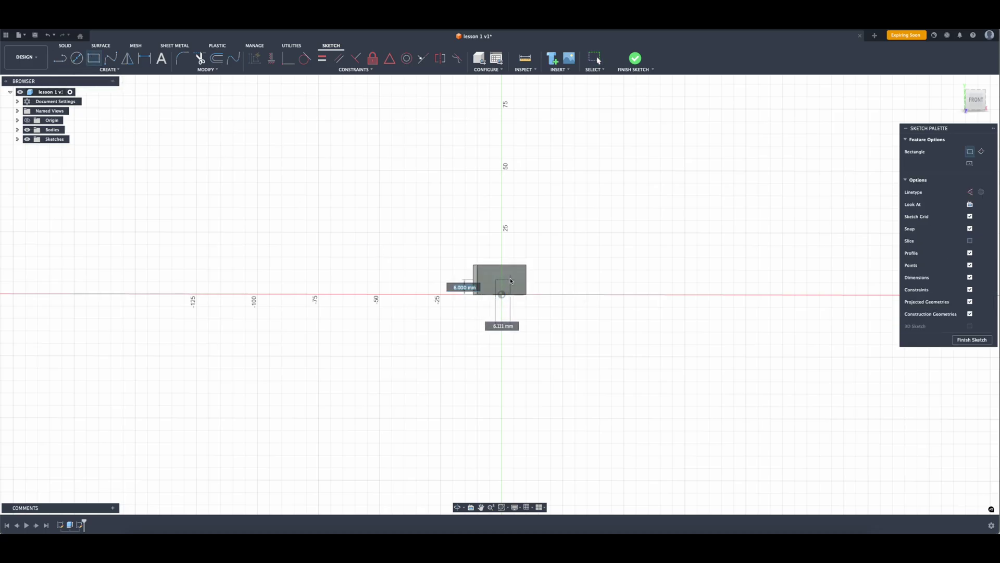
left_click(510, 275)
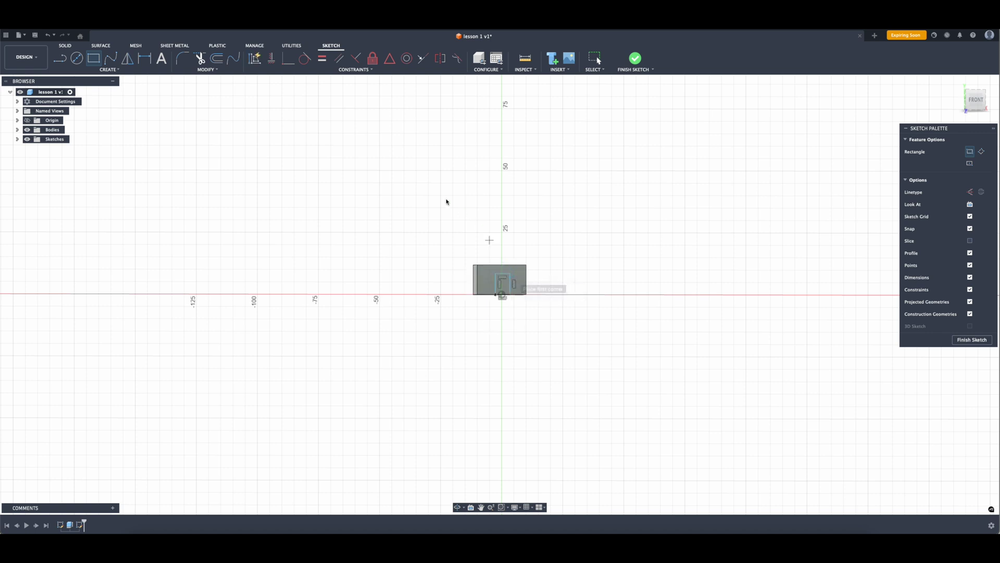
key("Escape")
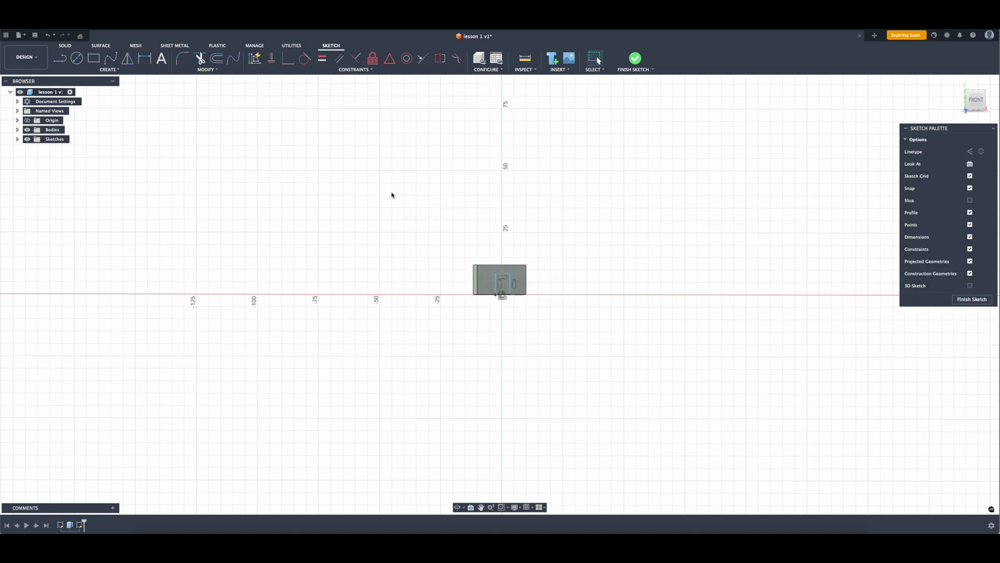
Dimension the slot rectangle to 6.5 mm wide and 6.5 mm tall.
left_click(141, 59)
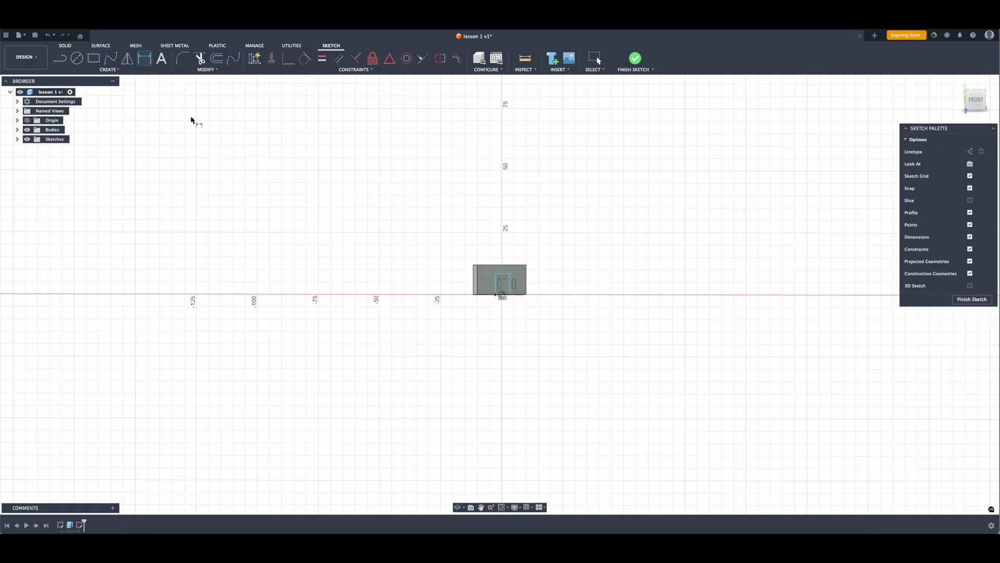
left_click(495, 285)
left_click(510, 287)
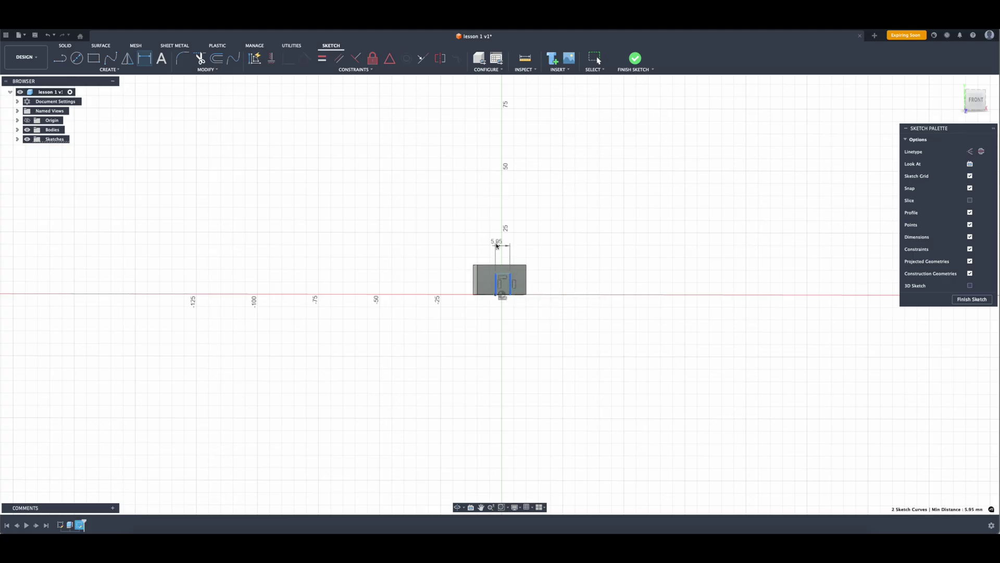
left_click(501, 212)
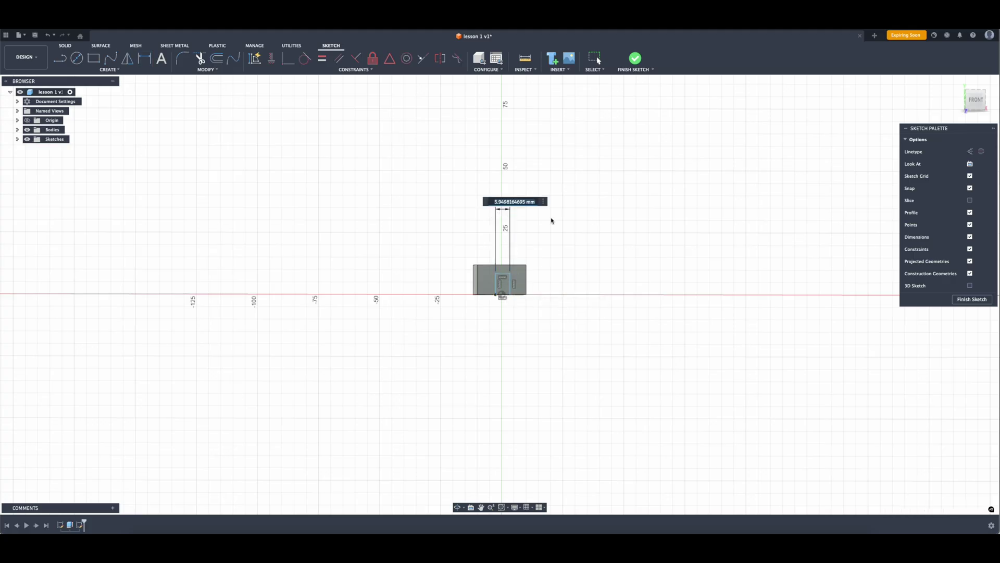
type("6.5")
key("Return")
left_click(502, 274)
left_click(482, 294)
left_click(350, 288)
type("6")
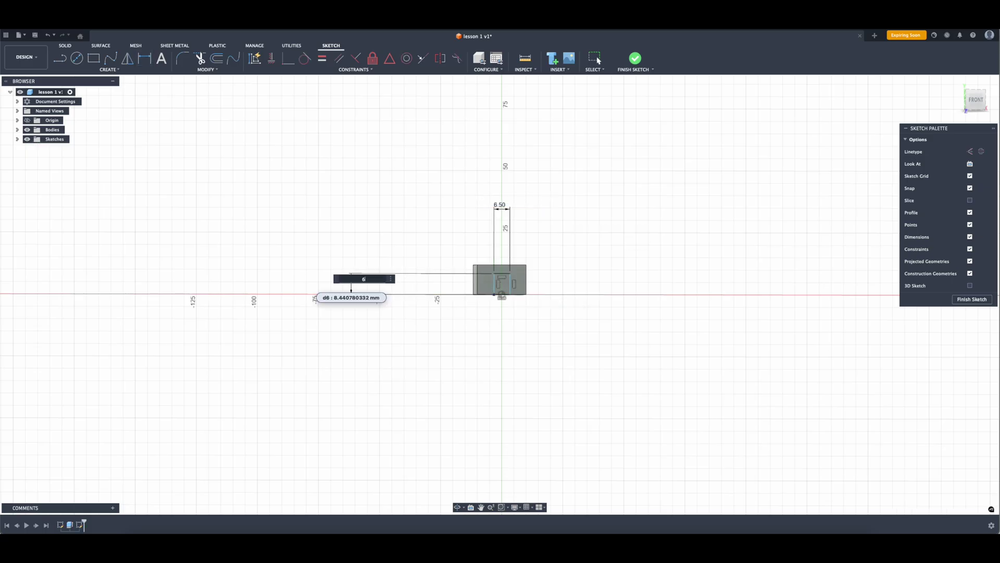
type(".5")
key("Return")
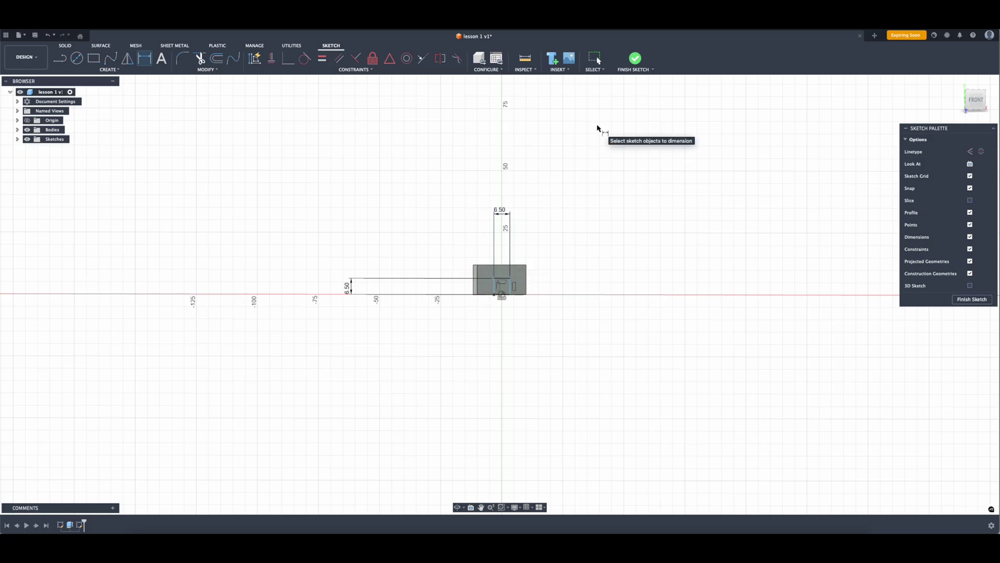
key("Escape")
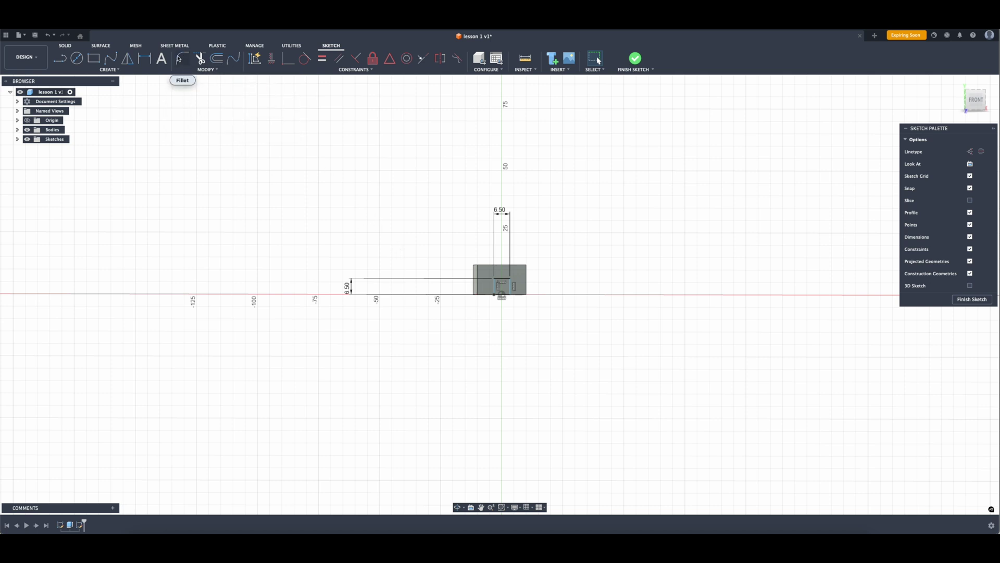
Round both top corners of the slot with 3 mm fillets.
left_click(182, 59)
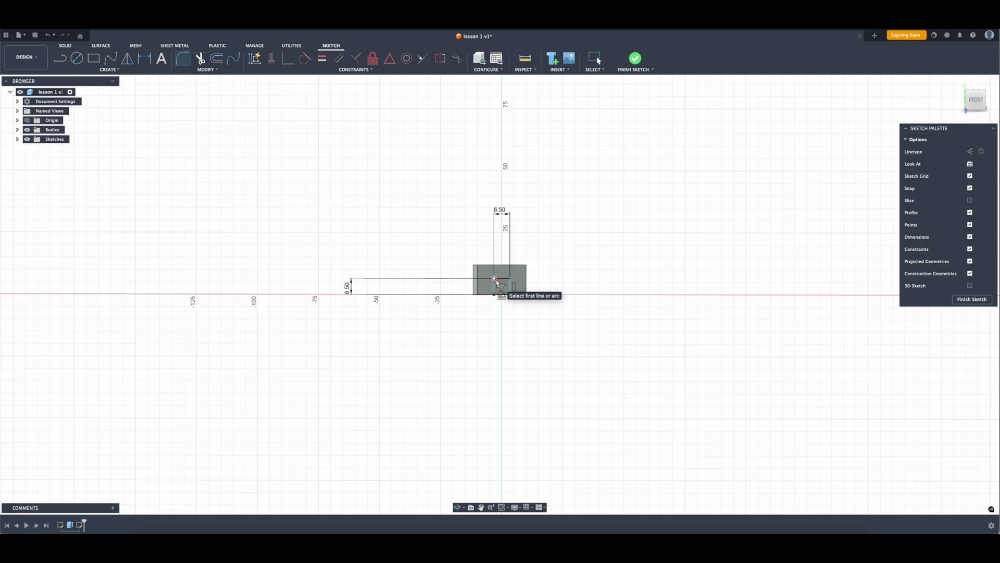
left_click(496, 281)
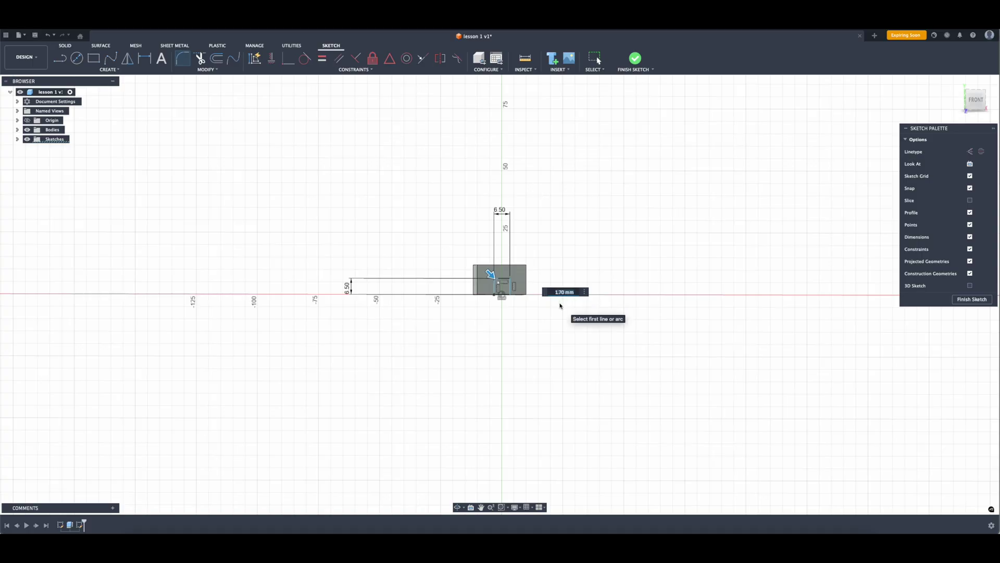
type("3")
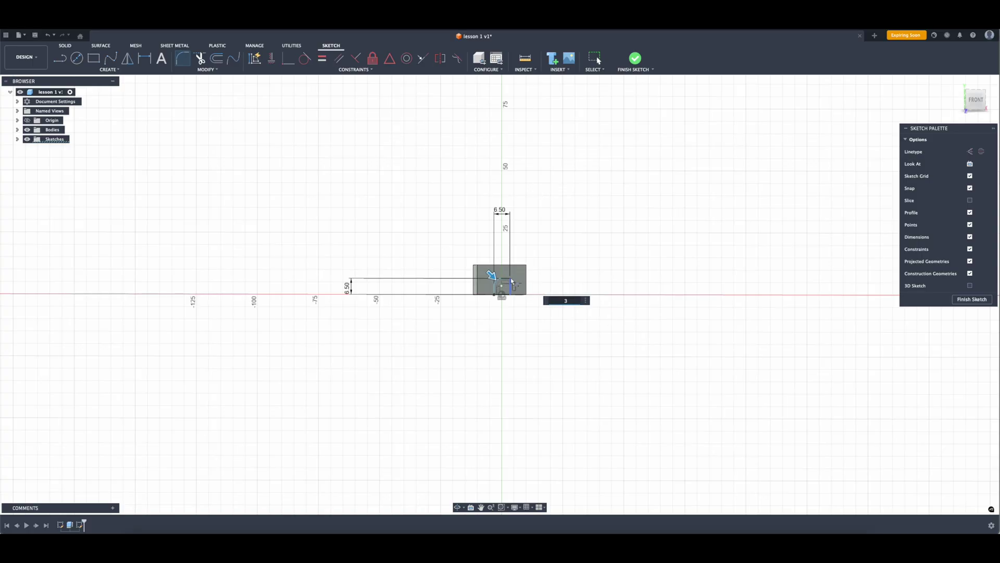
key("Return")
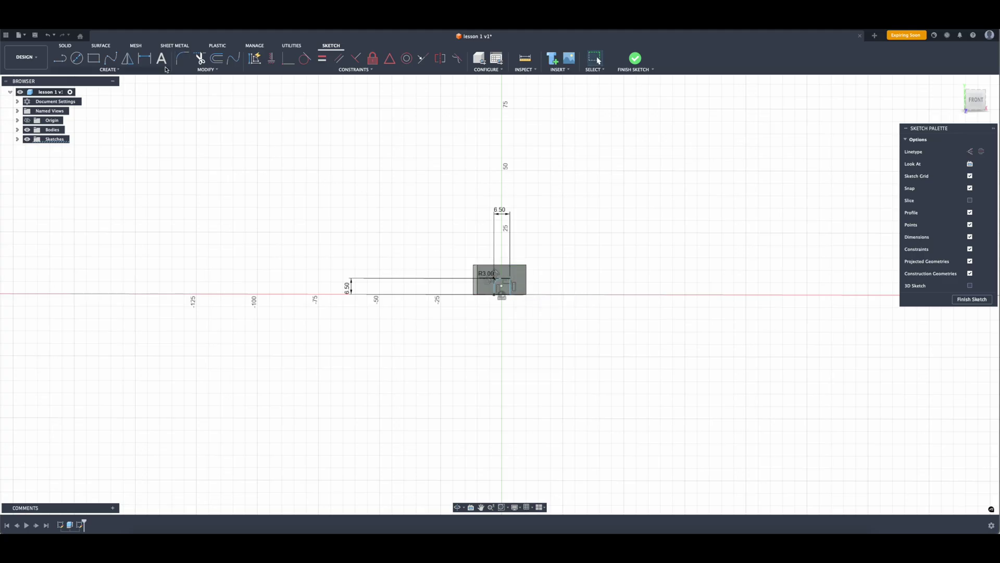
left_click(182, 58)
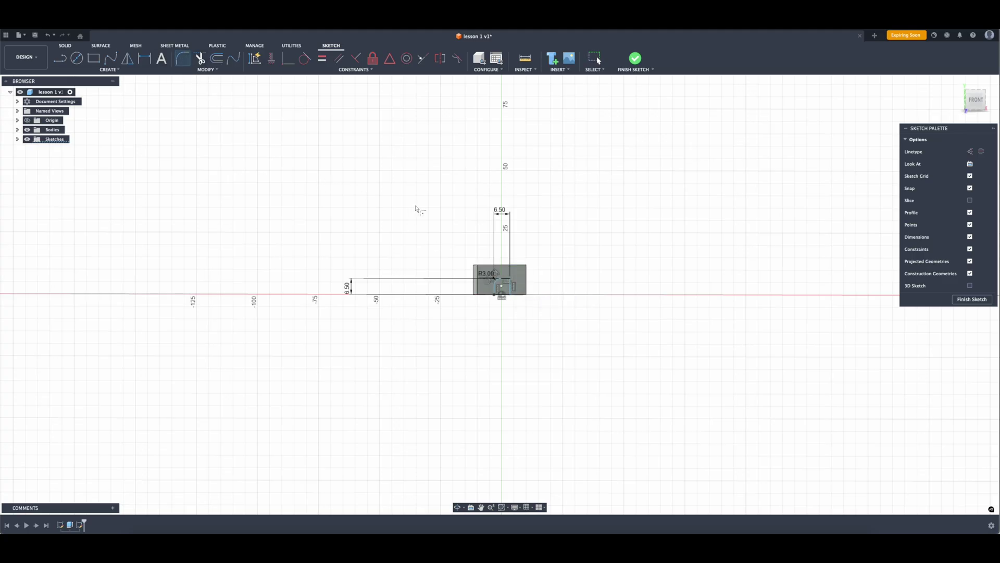
left_click(511, 282)
scroll(510, 282, "up", 5)
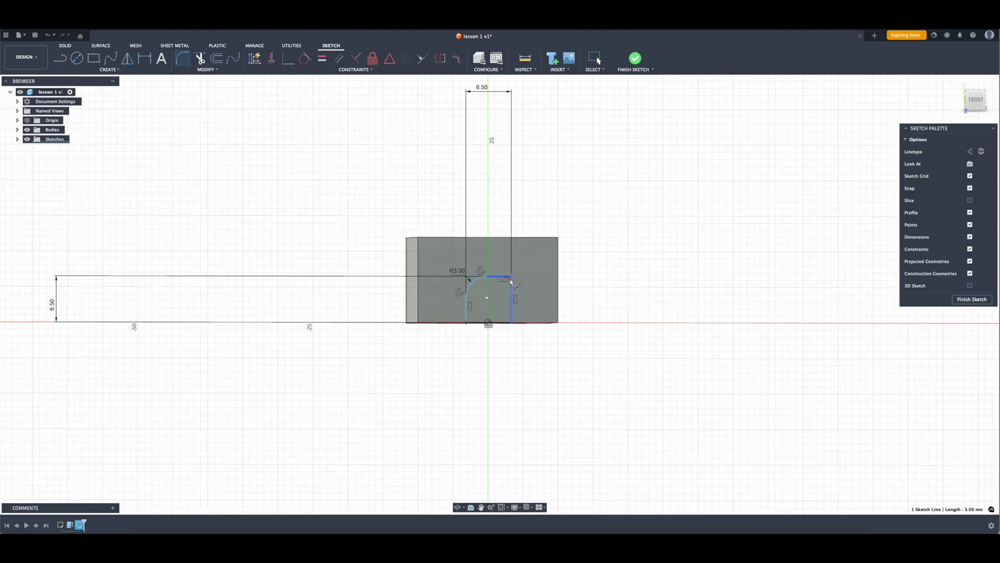
scroll(511, 281, "up", 2)
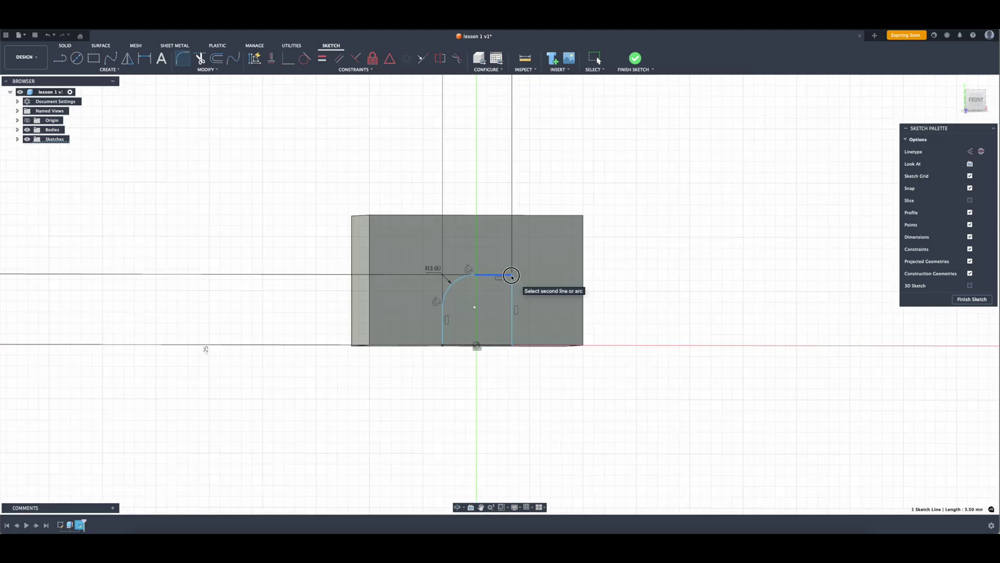
left_click(513, 278)
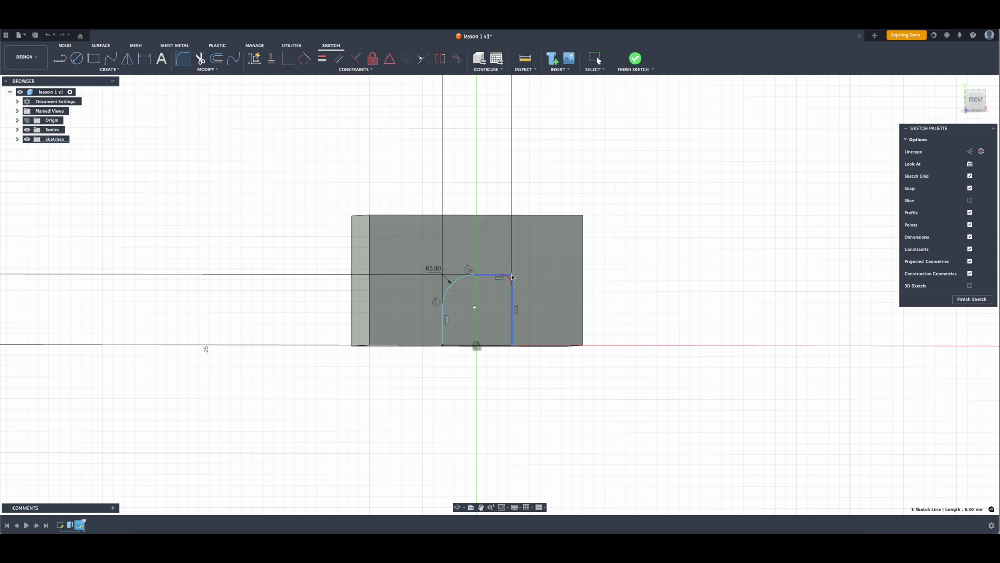
type("3")
key("Return")
key("Escape")
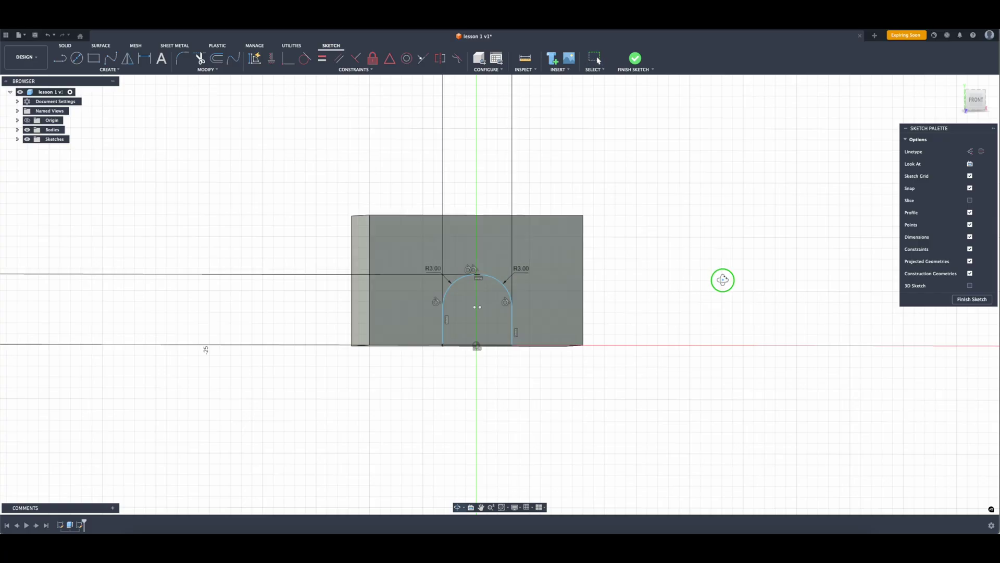
mouse_move(721, 280)
middle_mouse_down("shift")
mouse_move(712, 250)
mouse_move(714, 286)
middle_mouse_up("shift")
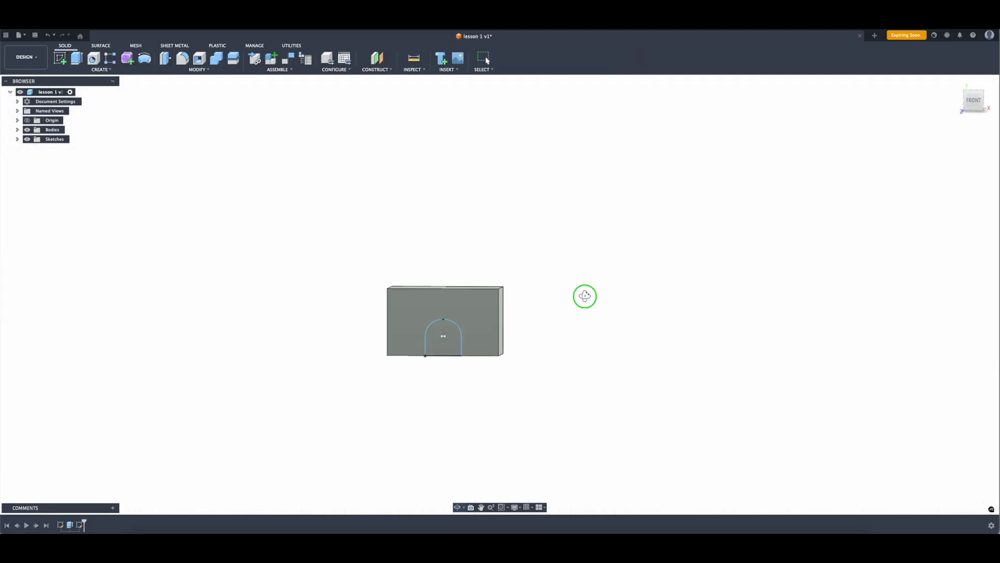
middle_click_drag(584, 296, 710, 303, "shift")
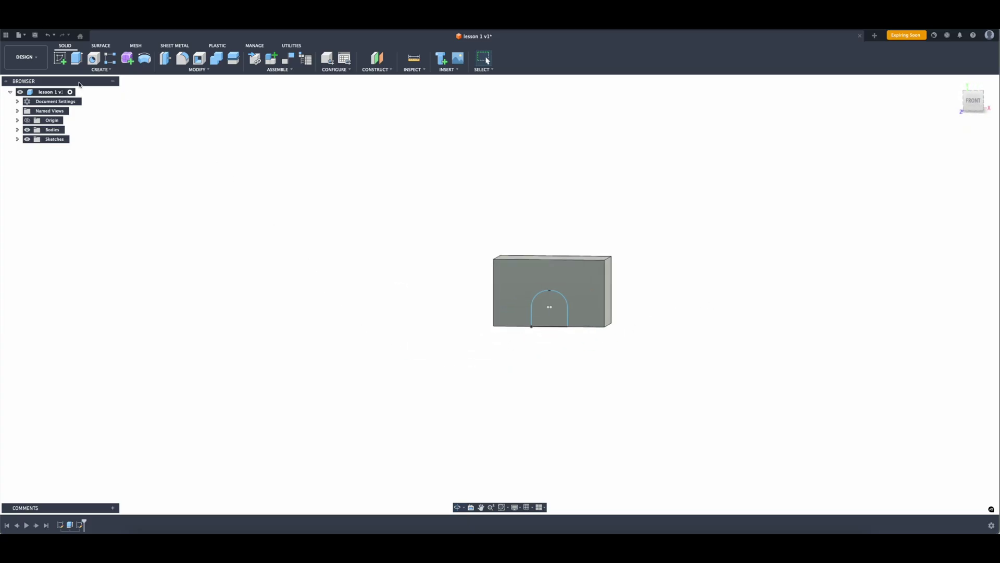
Try extruding the arch profile as a join, then cancel the attempt.
left_click(77, 57)
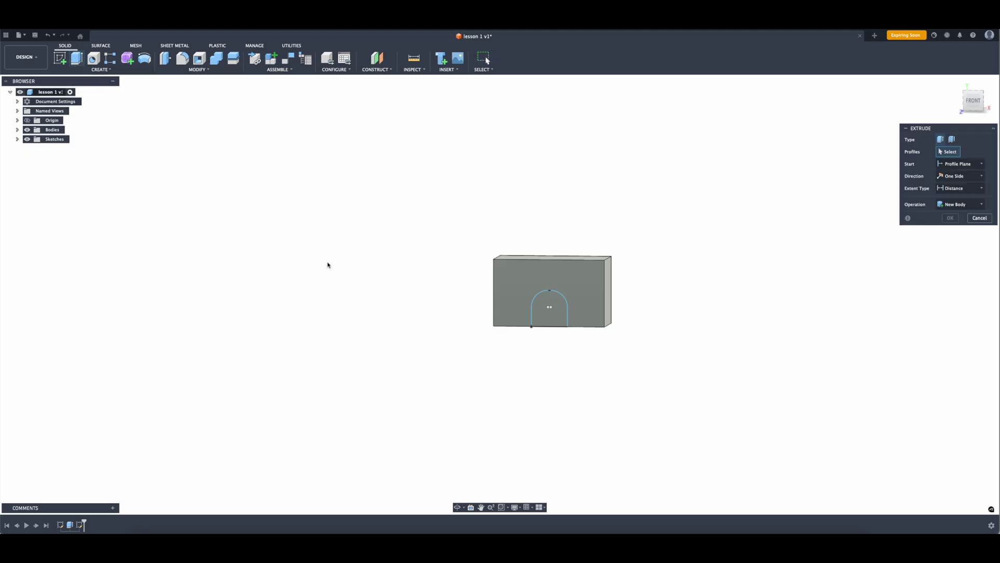
left_click(546, 320)
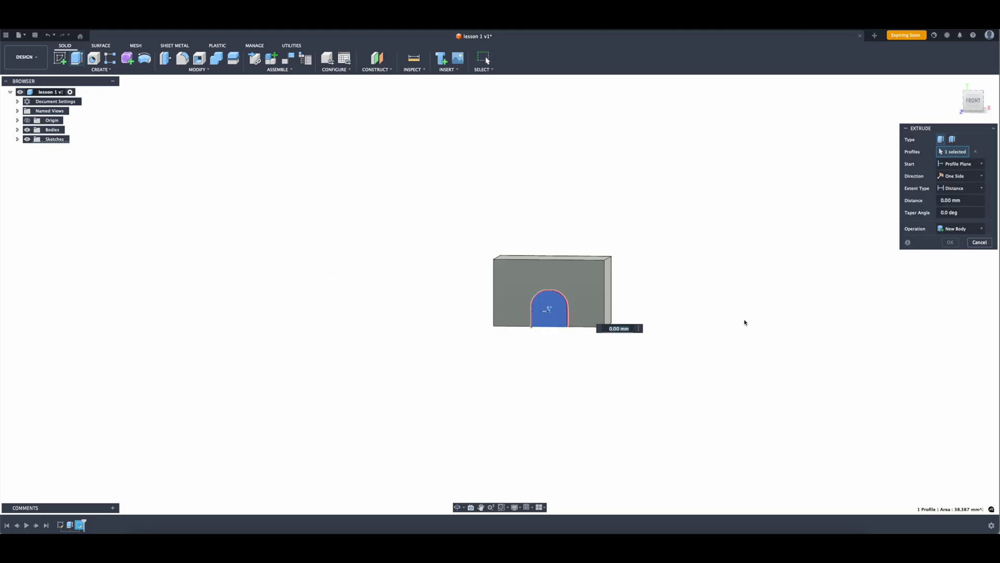
middle_click_drag(743, 319, 702, 322, "shift")
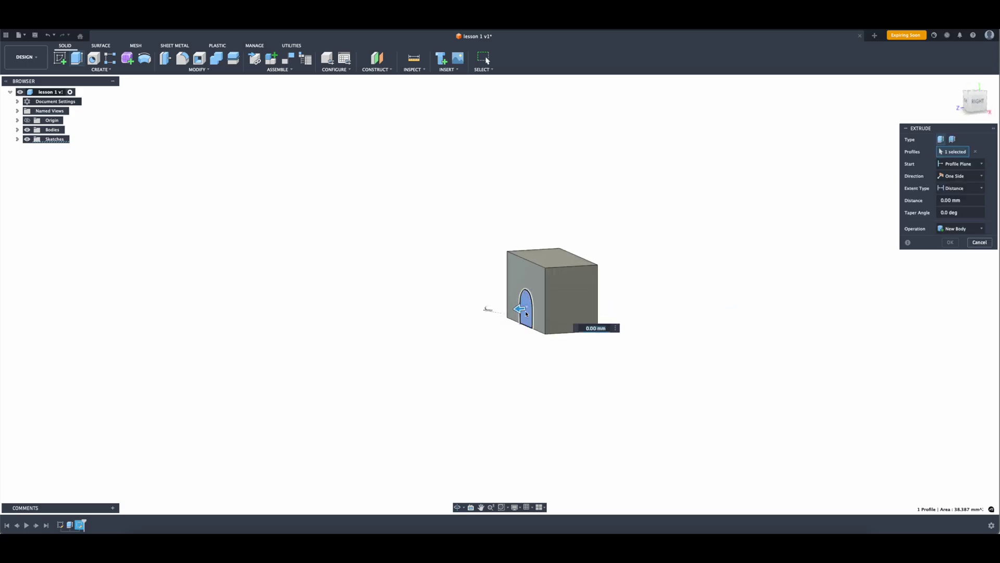
left_click_drag(525, 313, 678, 289)
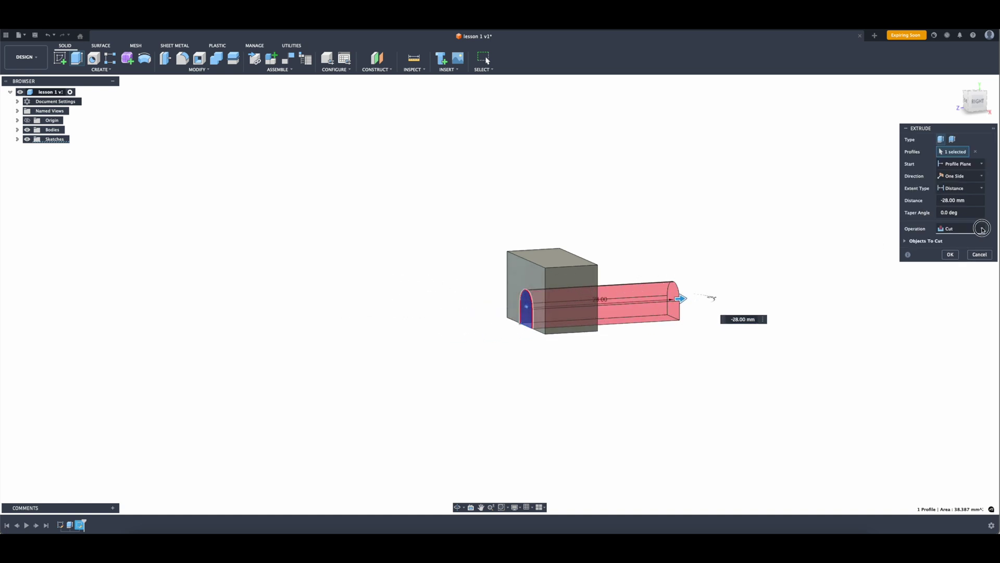
left_click(982, 230)
left_click(947, 240)
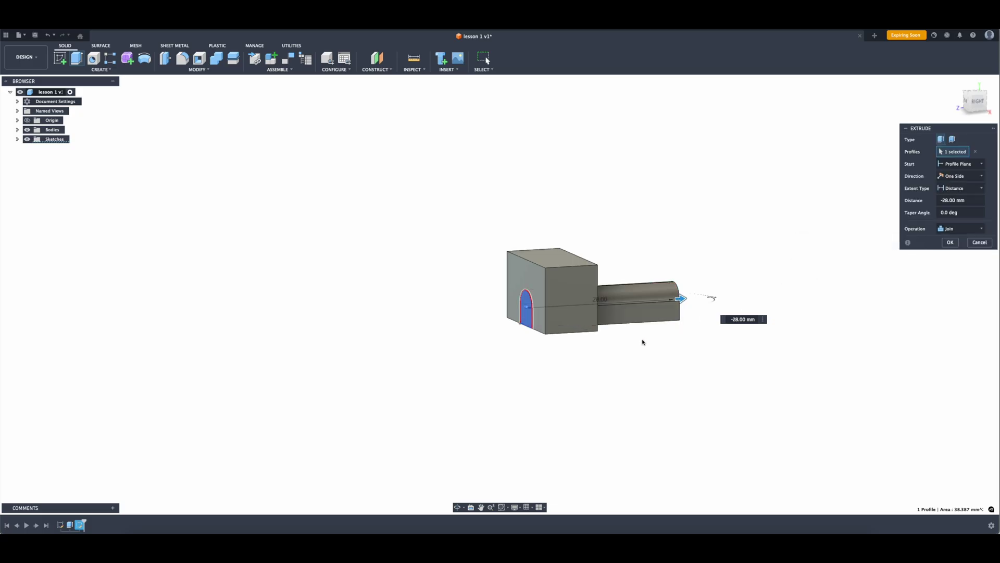
middle_click_drag(634, 346, 710, 321, "shift")
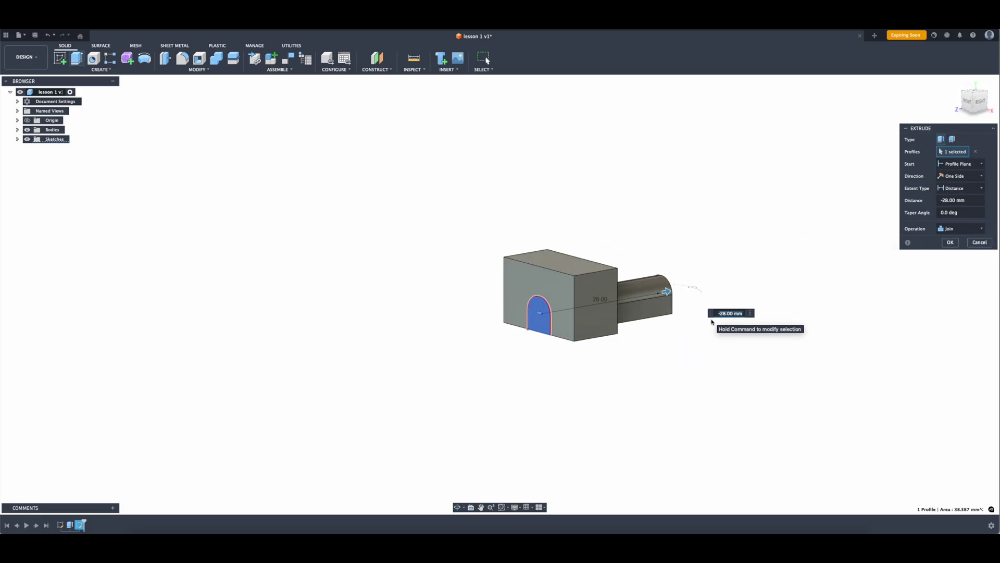
key("Escape")
middle_click_drag(578, 407, 564, 382, "shift")
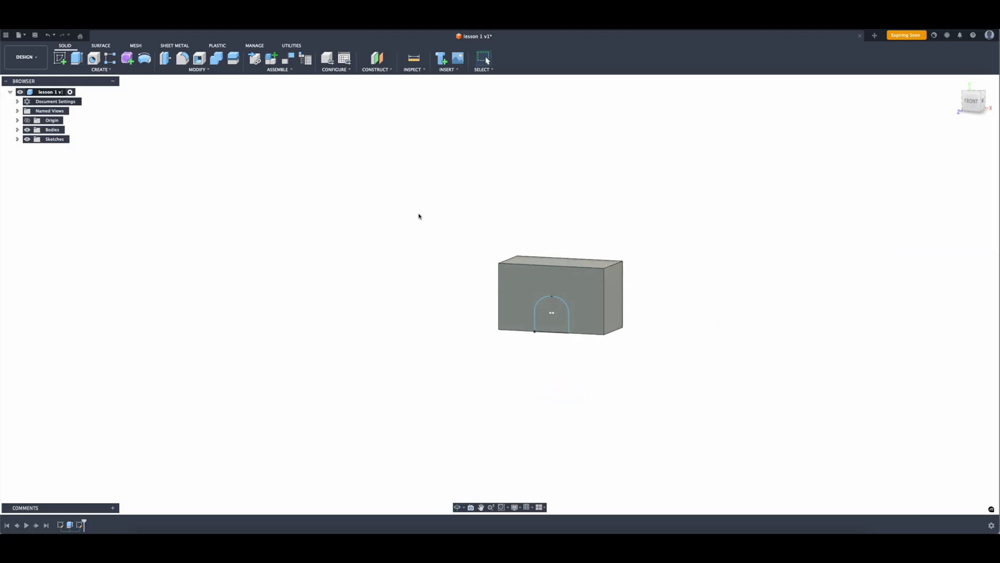
Extrude the arch profile -10 mm as a cut through the block.
left_click(76, 57)
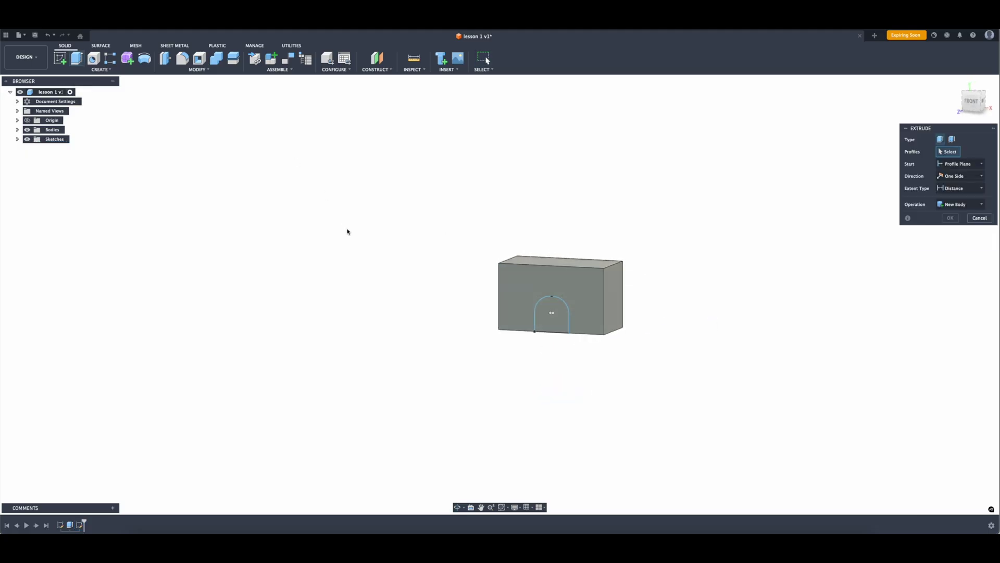
left_click(541, 323)
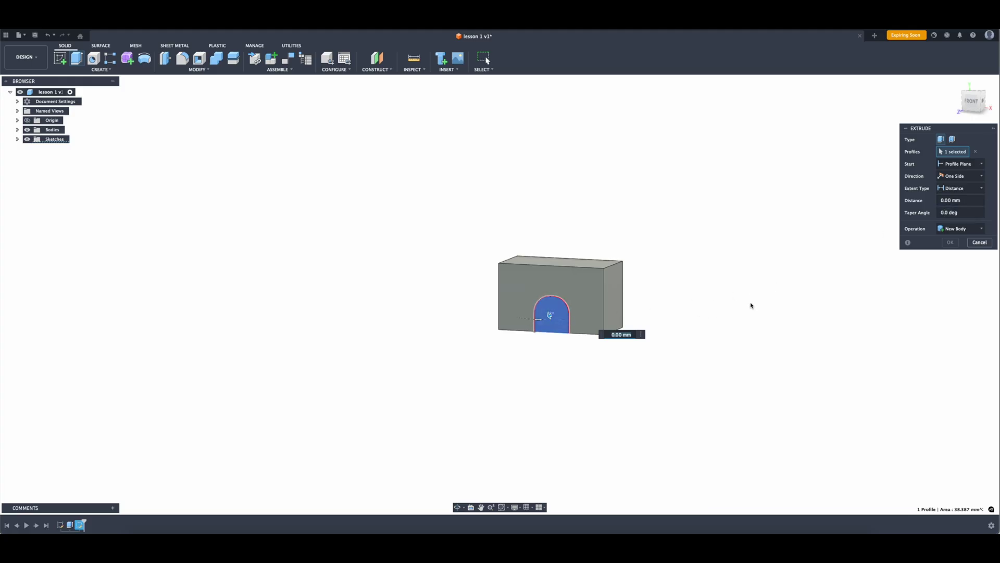
middle_click_drag(752, 306, 665, 306, "shift")
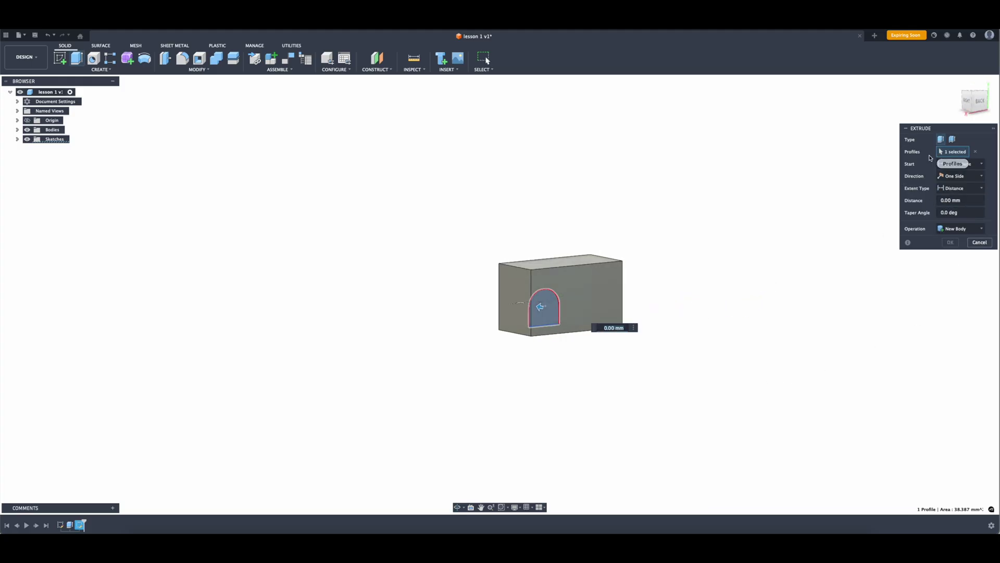
type("-10")
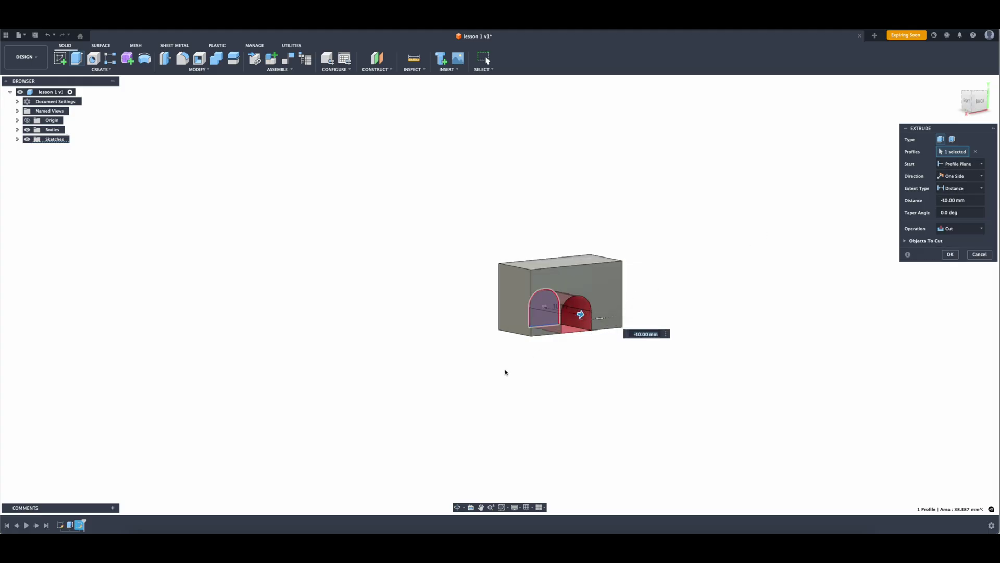
middle_click_drag(454, 384, 490, 386, "shift")
left_click(950, 254)
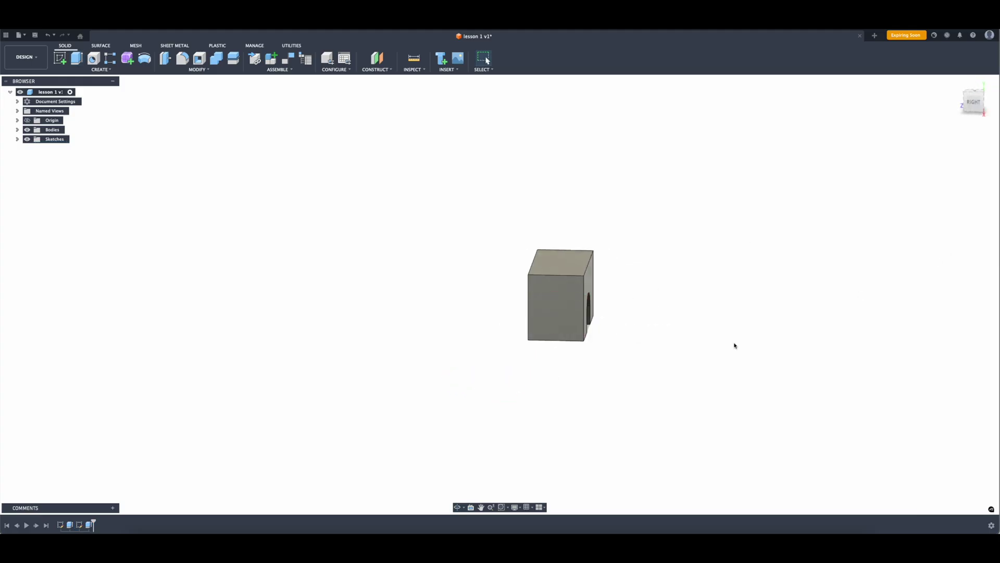
middle_click_drag(719, 346, 649, 341, "shift")
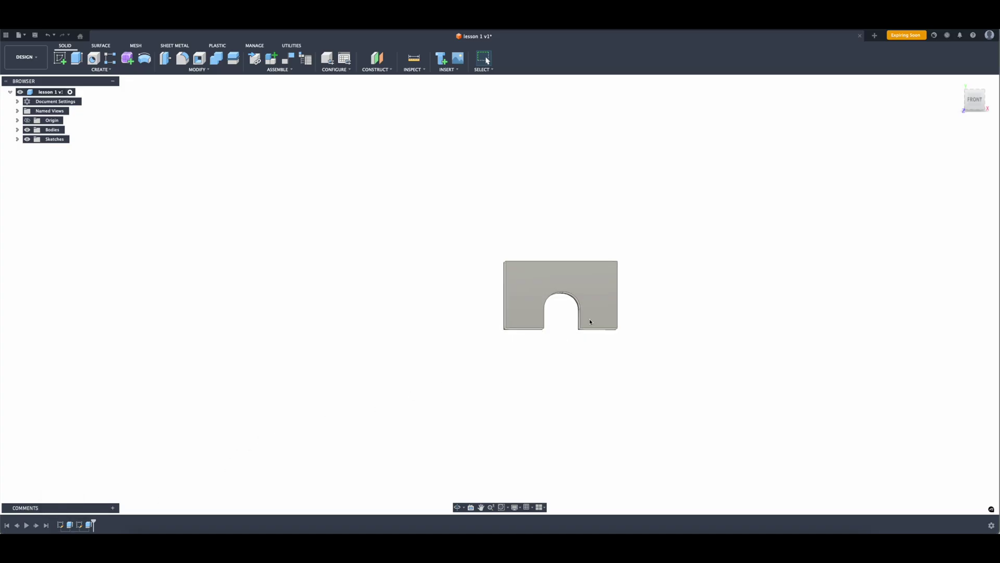
middle_click_drag(424, 319, 420, 345, "shift")
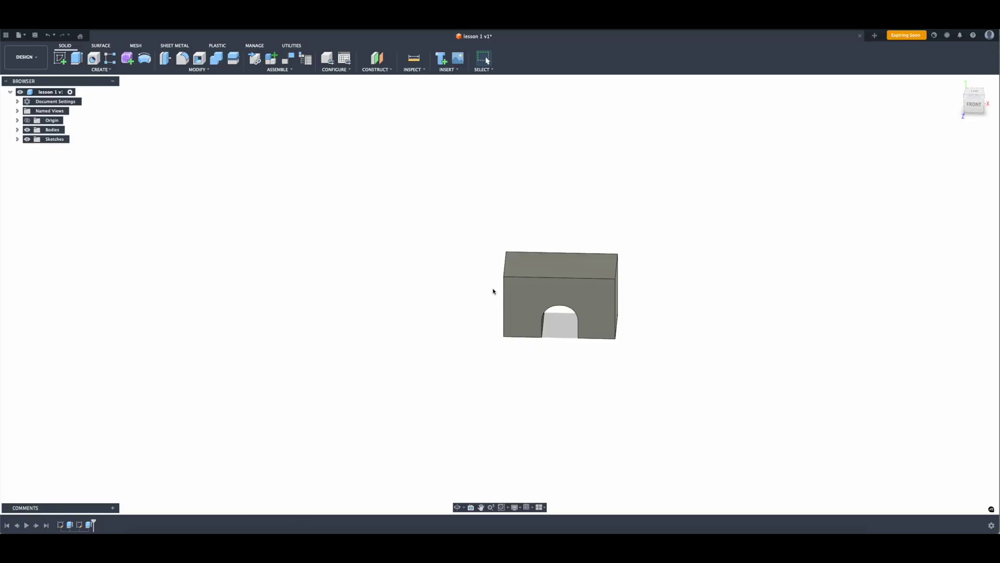
middle_click_drag(406, 228, 380, 239, "shift")
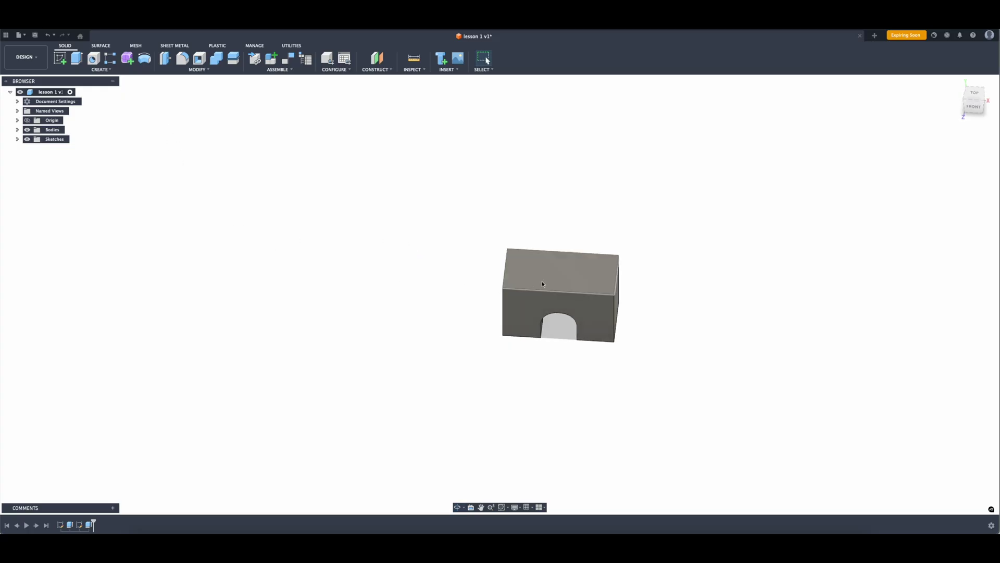
left_click(526, 271)
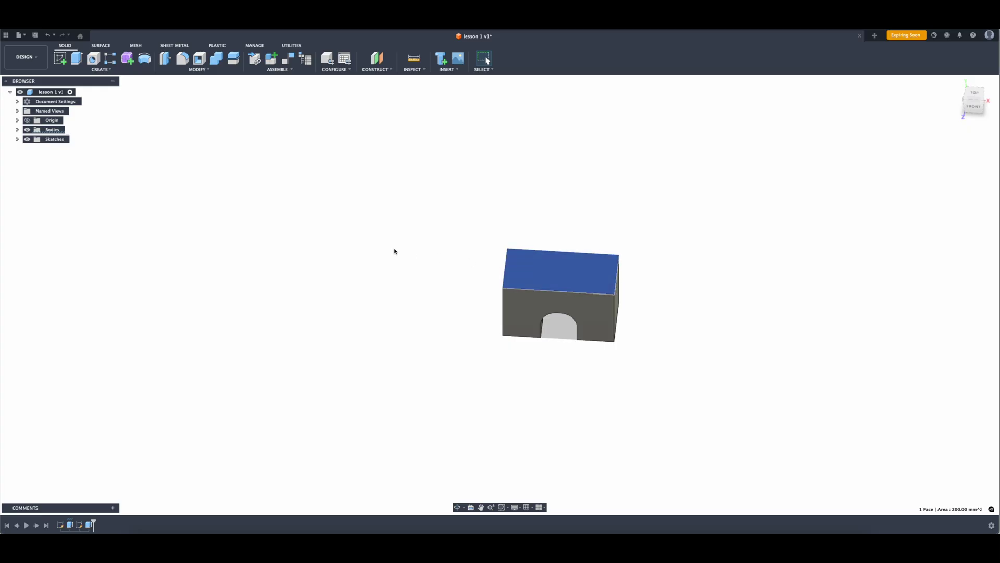
Place a countersink hole on the block's top face.
left_click(288, 195)
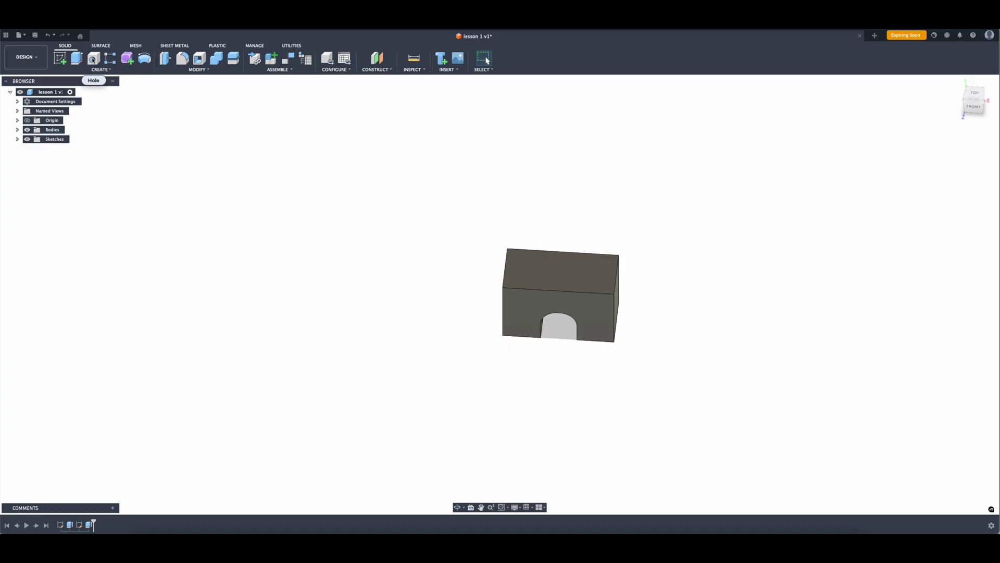
left_click(92, 57)
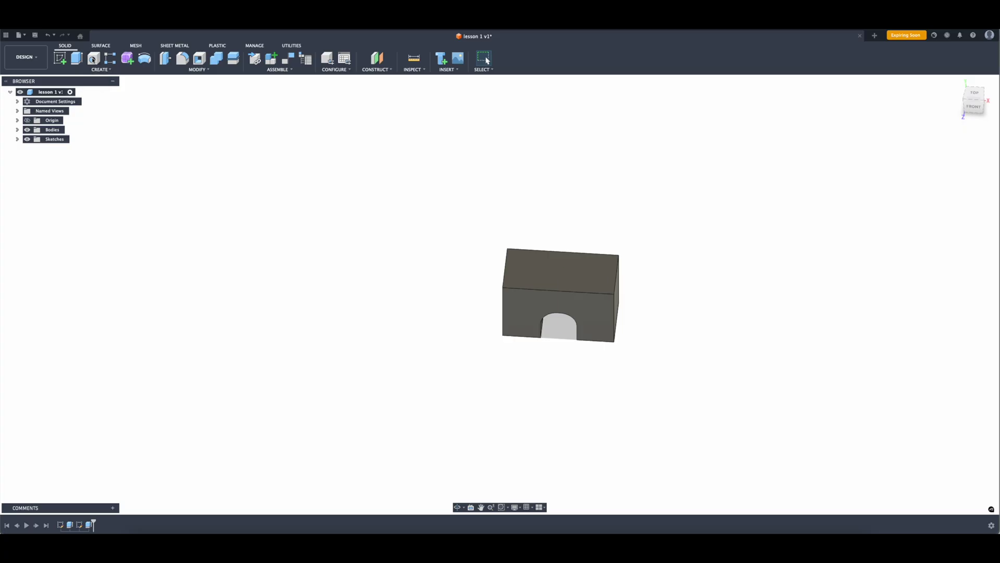
left_click(525, 272)
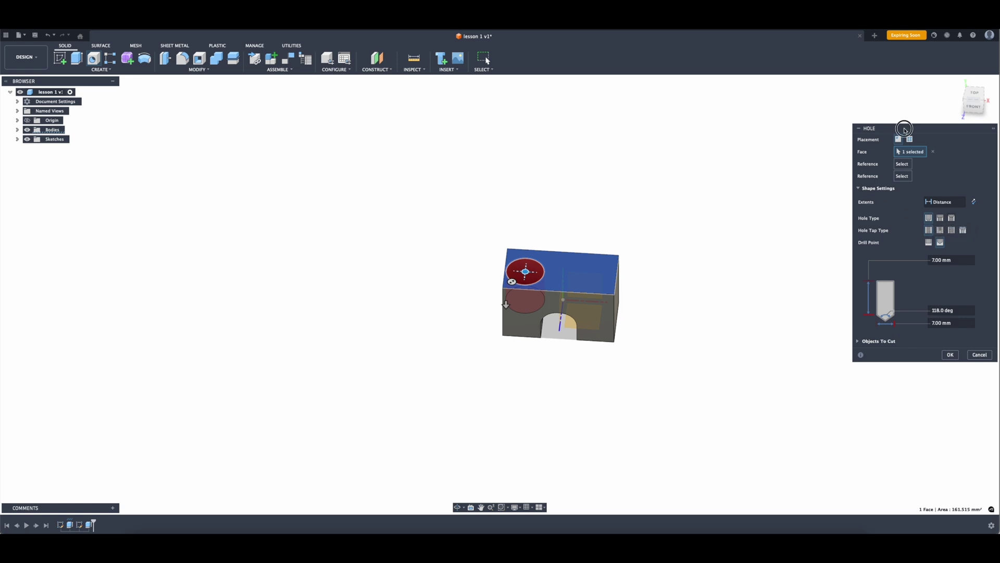
mouse_move(905, 128)
left_mouse_down()
mouse_move(865, 125)
mouse_move(899, 133)
left_mouse_up()
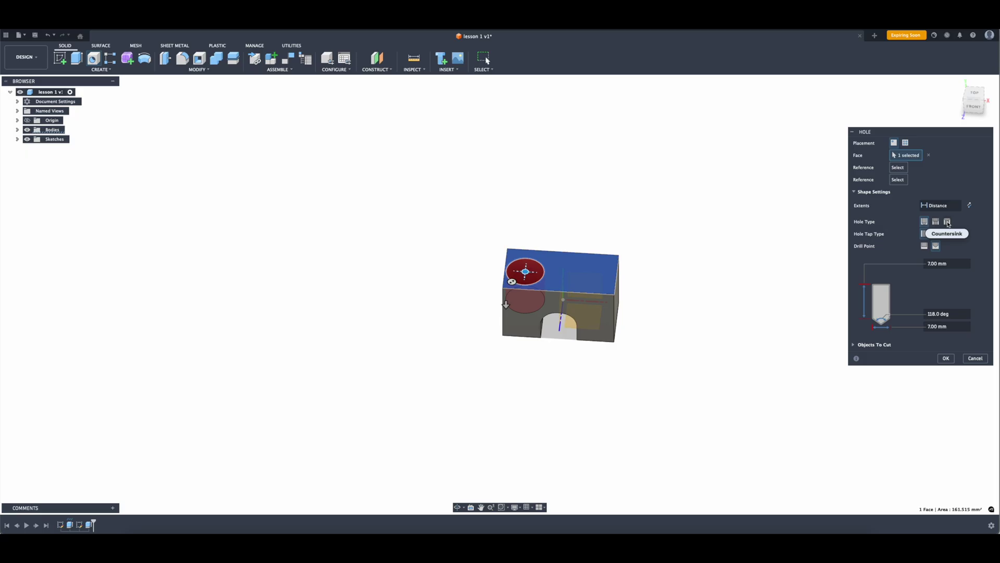
left_click(947, 222)
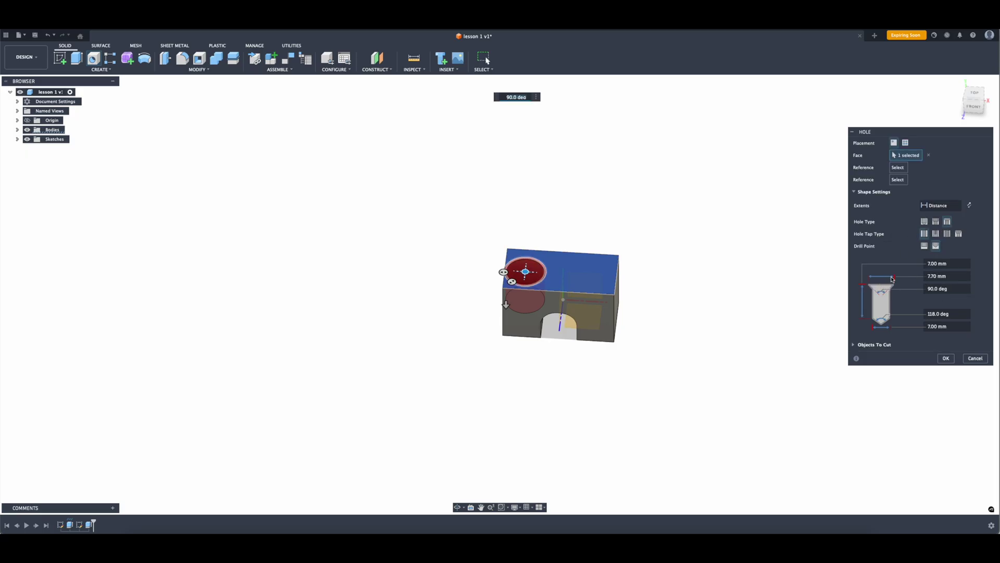
Give the hole an 8.25 mm countersink, 12 mm depth and 3.9 mm diameter, and create it.
left_click(945, 276)
type("8.25")
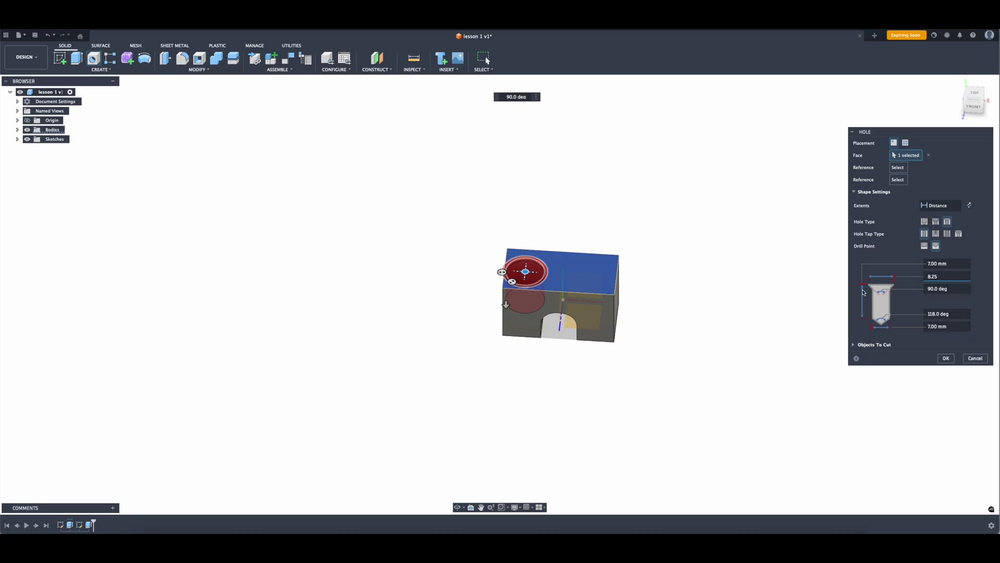
left_click(955, 263)
type("12")
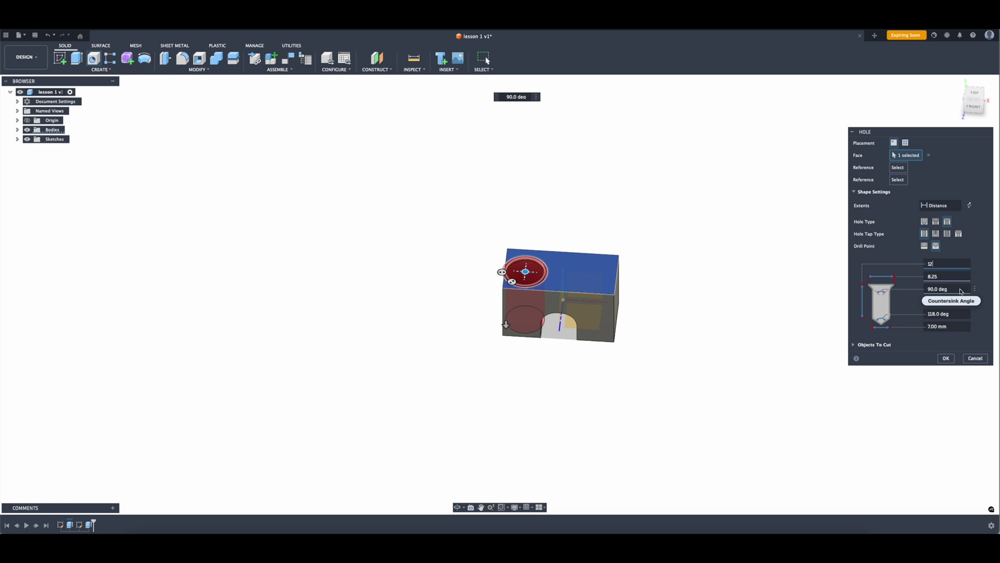
left_click(951, 327)
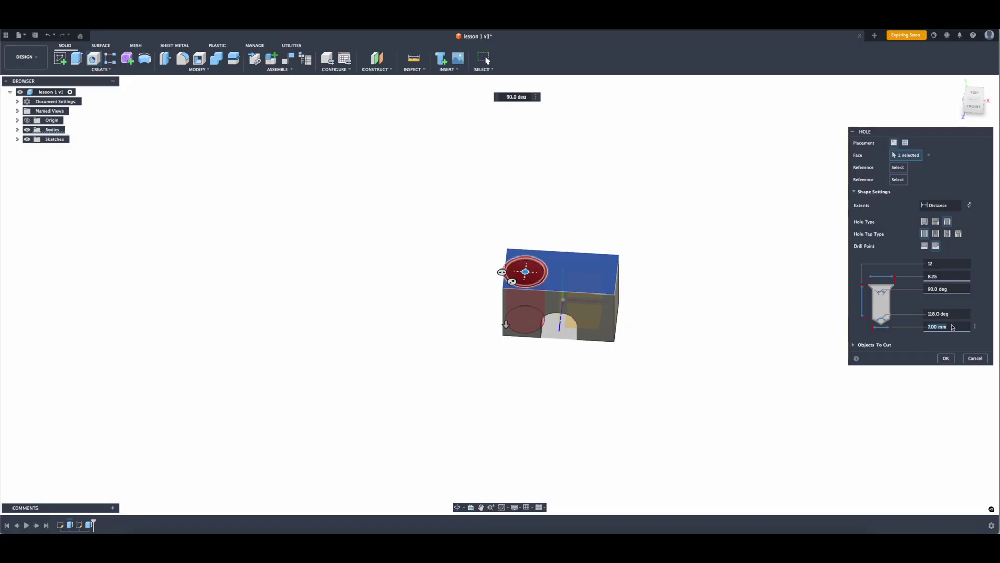
key("Tab")
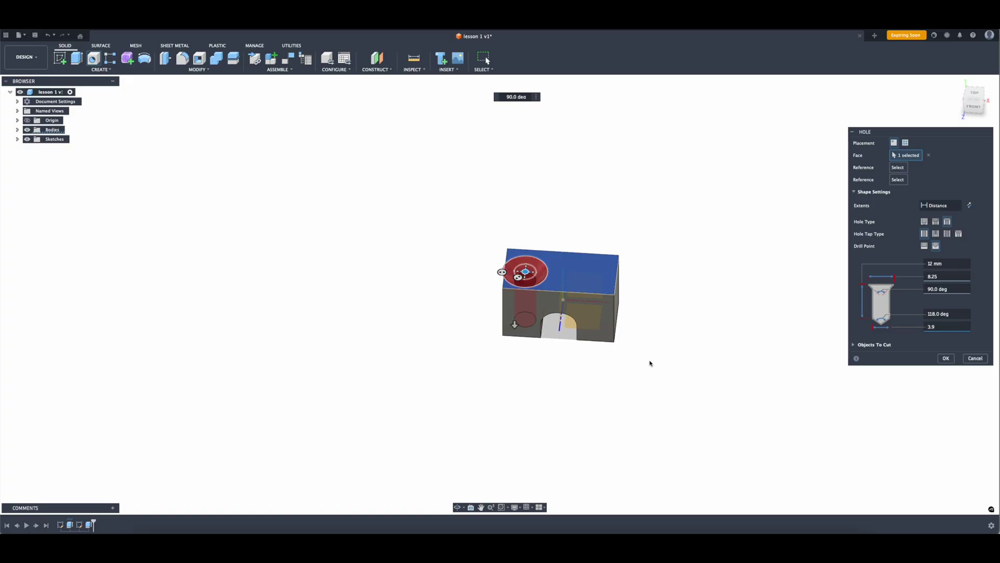
middle_click_drag(440, 281, 427, 263, "shift")
left_click(944, 358)
middle_click_drag(938, 358, 817, 293, "shift")
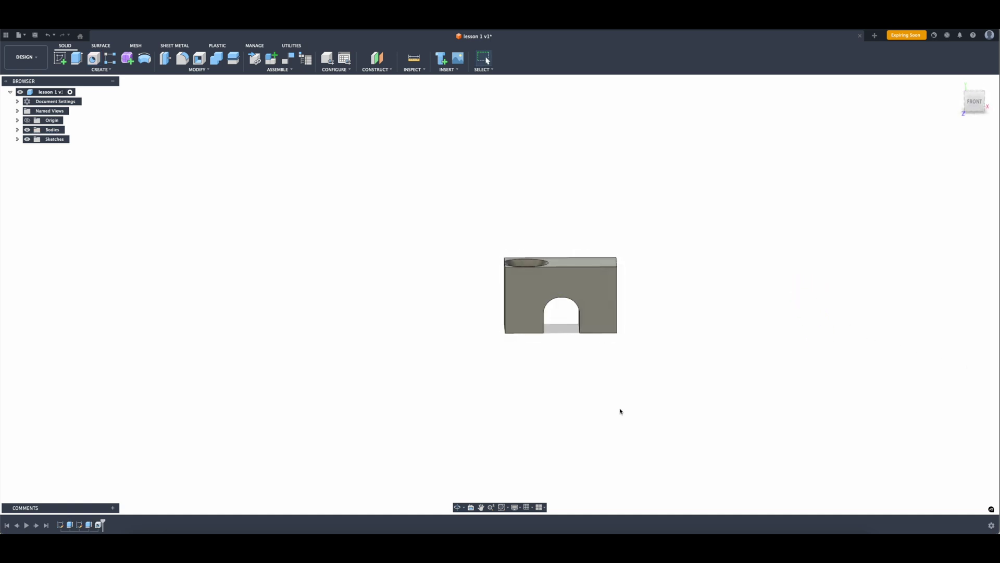
Reopen the slot sketch and add a 9 mm horizontal offset dimension from the block's edge.
double_click(79, 525)
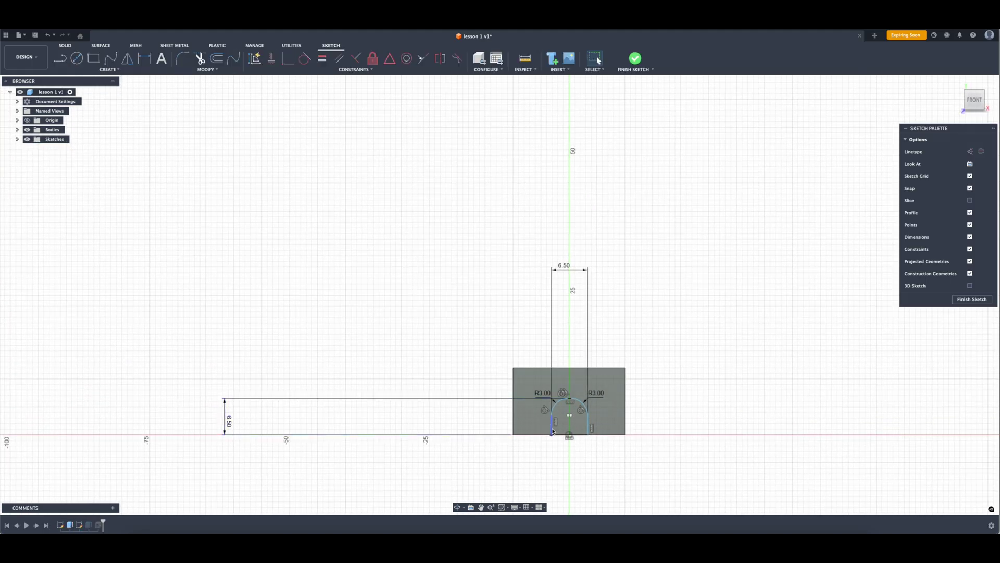
left_click(552, 430)
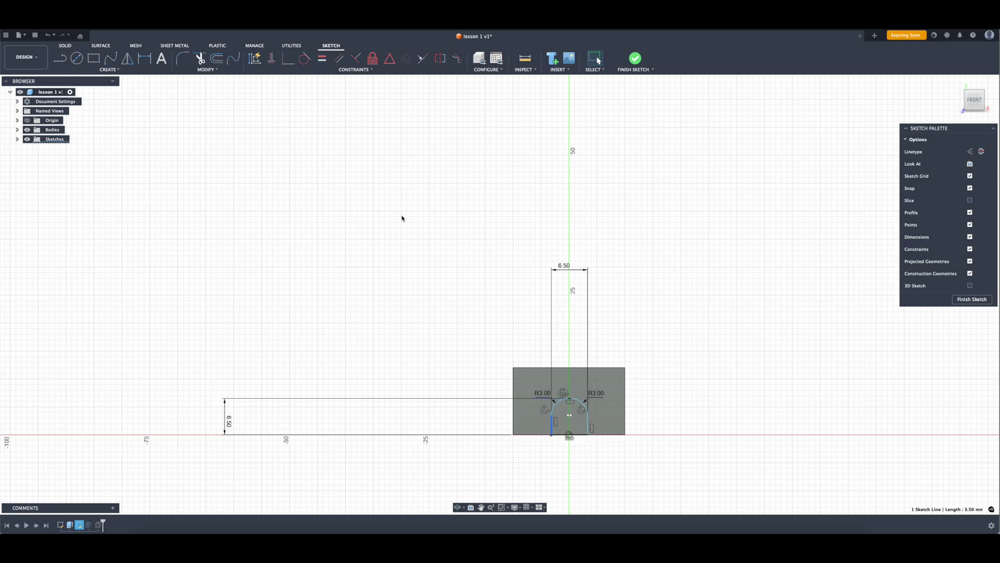
left_click(144, 58)
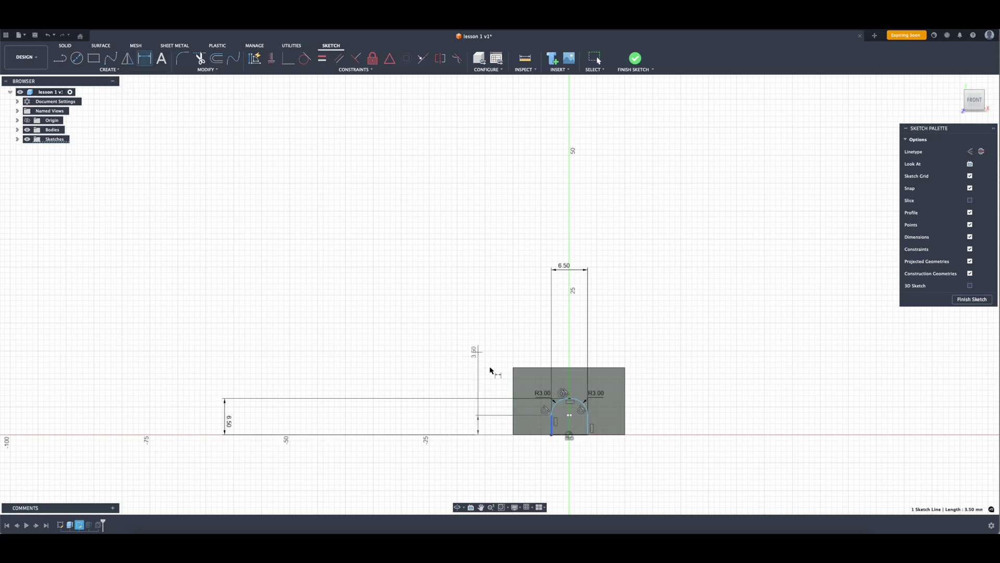
left_click(551, 433)
left_click(514, 331)
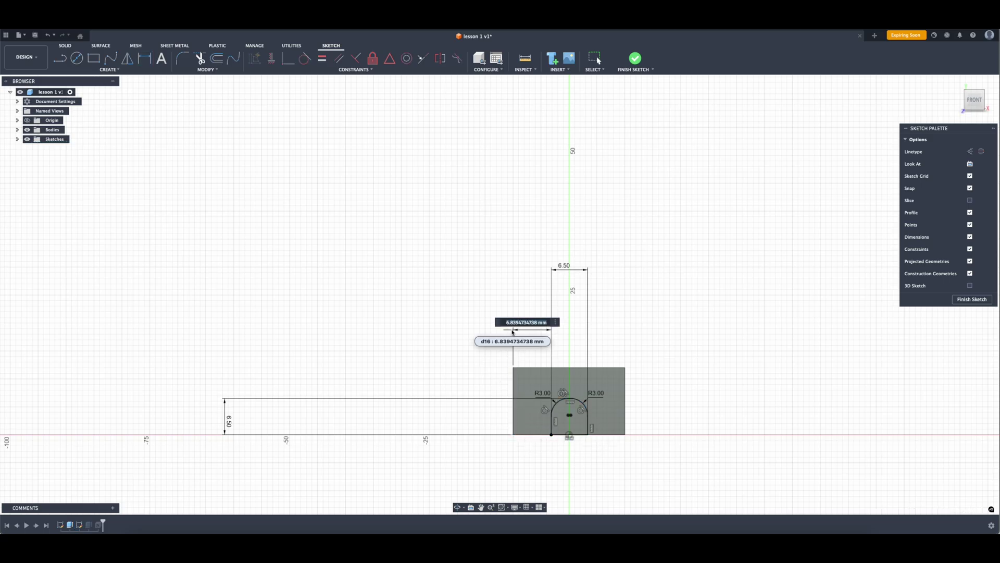
key("Return")
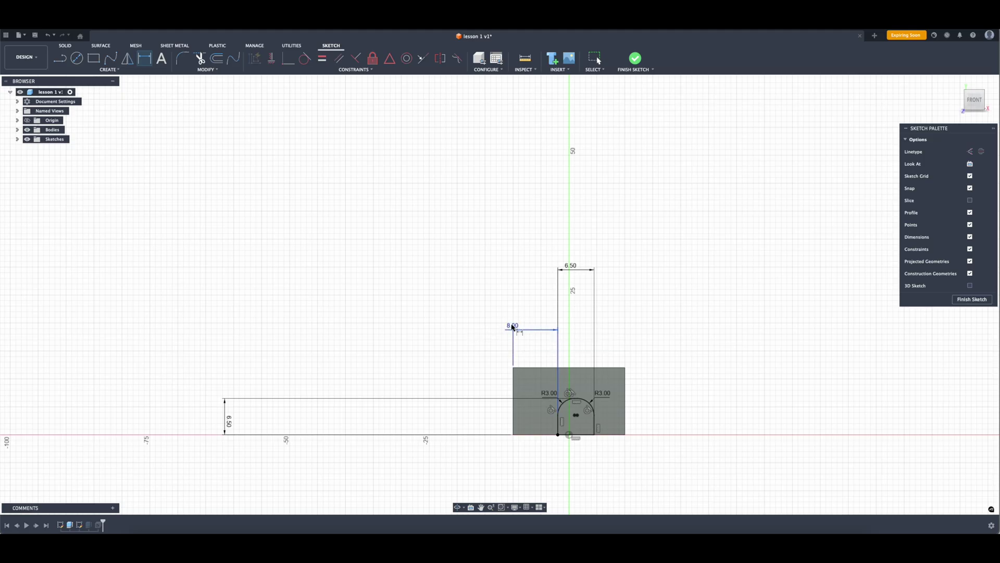
double_click(513, 326)
type("9")
key("Return")
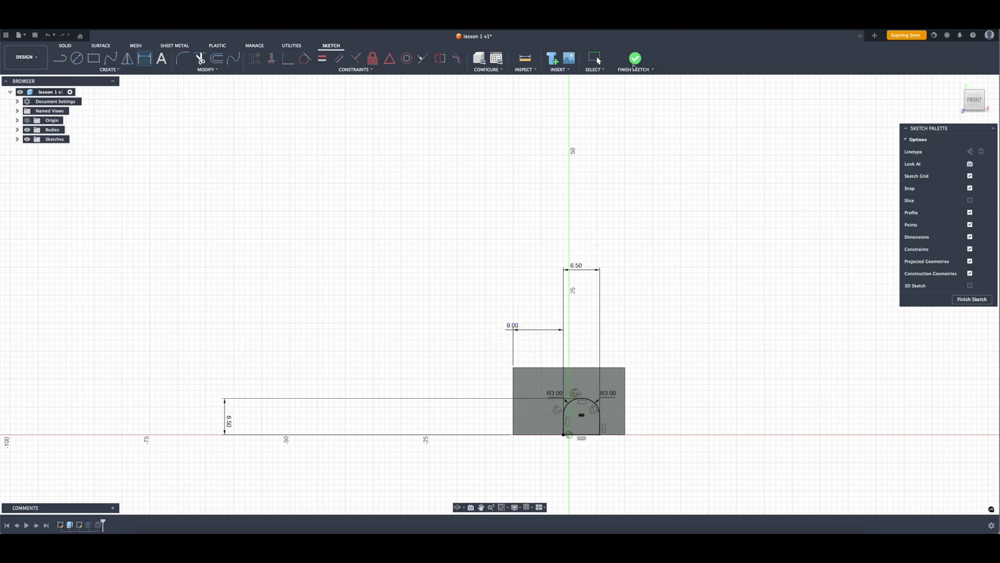
left_click(636, 60)
mouse_move(429, 302)
middle_mouse_down("shift")
mouse_move(437, 312)
mouse_move(427, 321)
mouse_move(429, 232)
middle_mouse_up("shift")
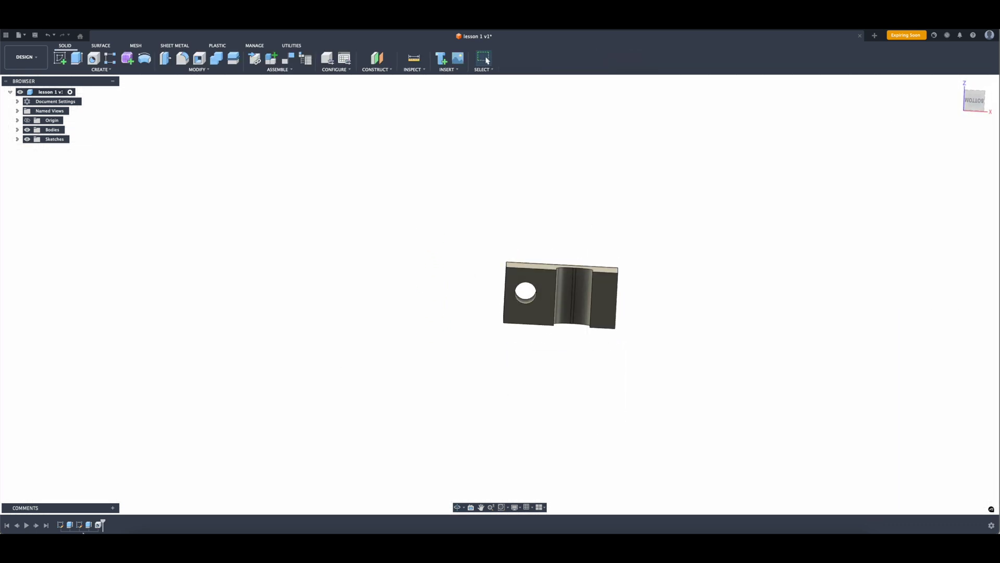
Reopen the hole feature and set it 5 mm from a first reference edge.
double_click(99, 524)
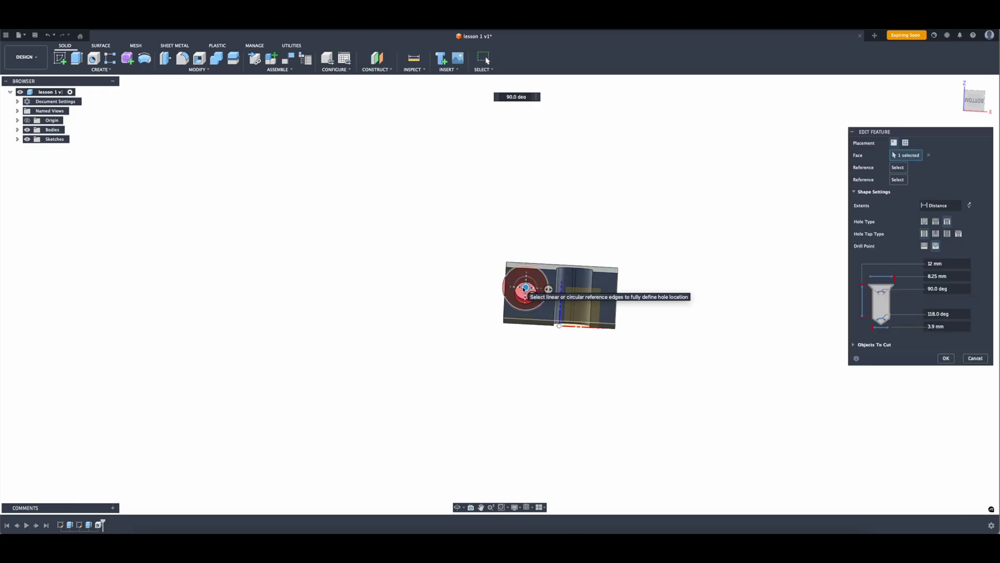
left_click_drag(531, 295, 535, 300)
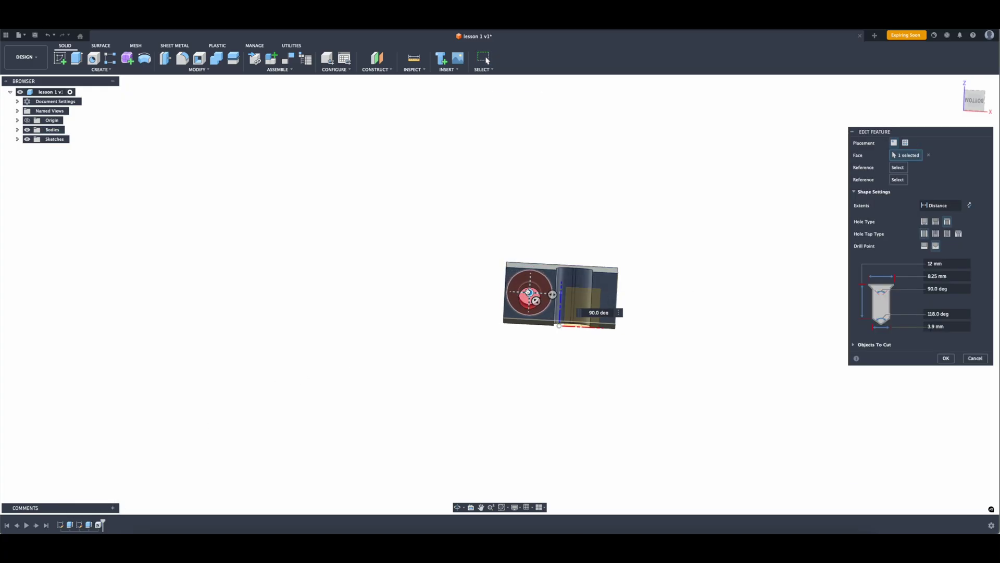
middle_click_drag(421, 267, 404, 252, "shift")
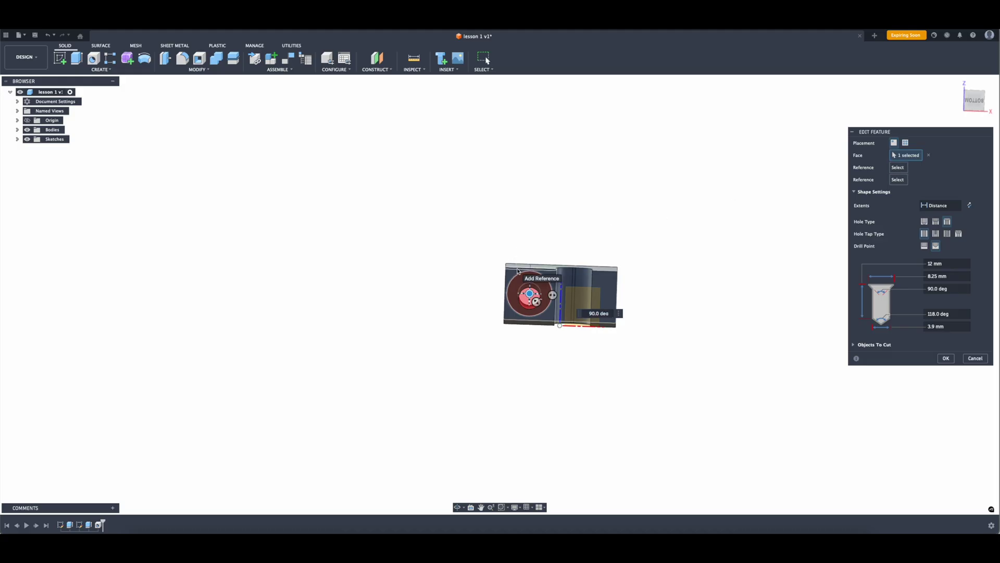
scroll(517, 270, "down", 1)
scroll(516, 271, "up", 5)
scroll(514, 272, "up", 2)
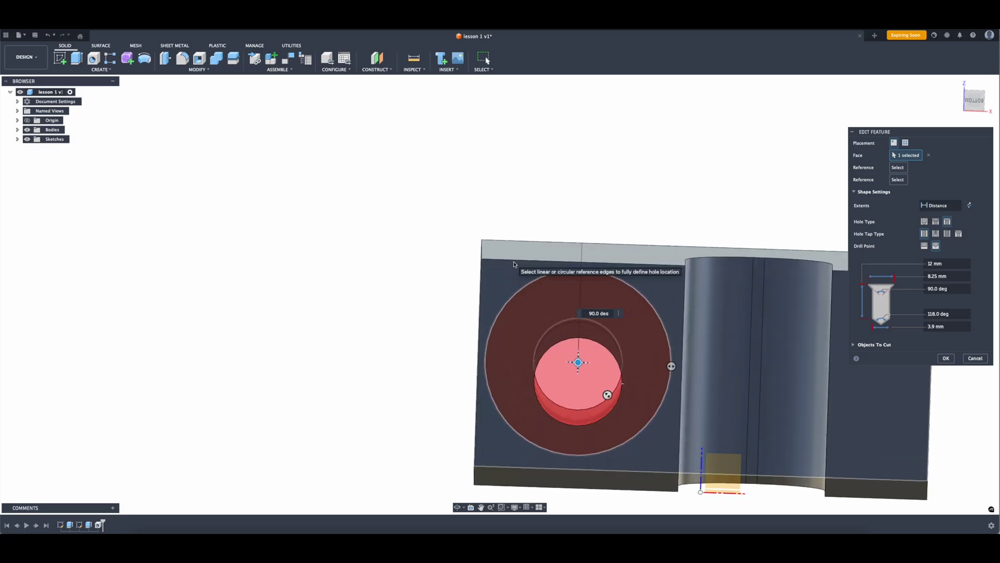
left_click(513, 263)
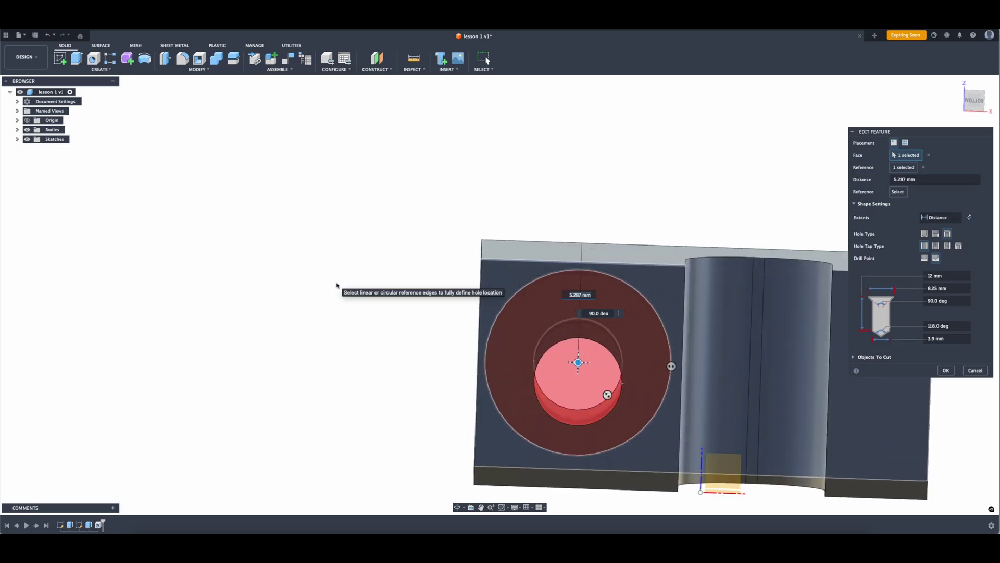
key("Return")
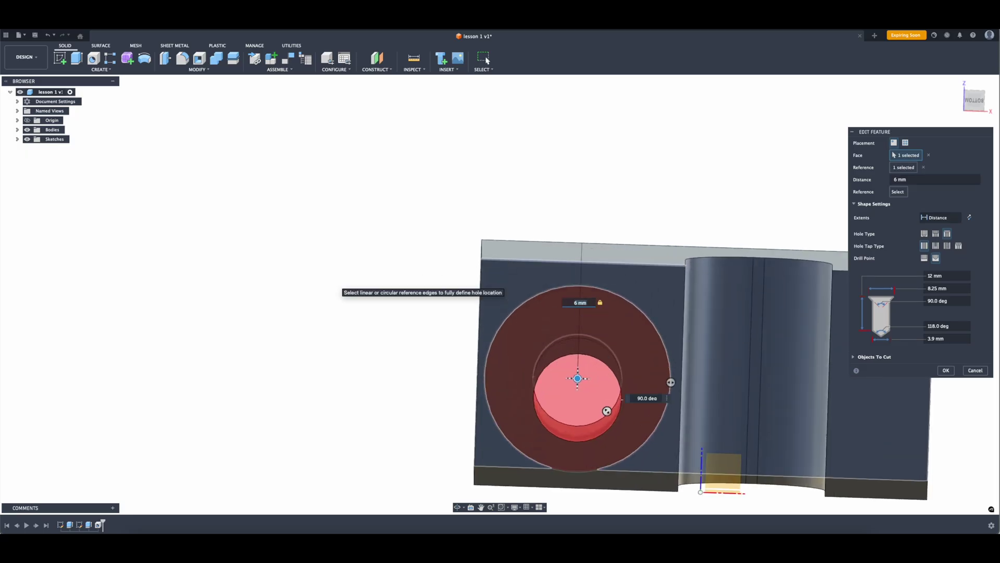
mouse_move(324, 387)
middle_mouse_down("shift")
mouse_move(322, 337)
mouse_move(308, 397)
middle_mouse_up("shift")
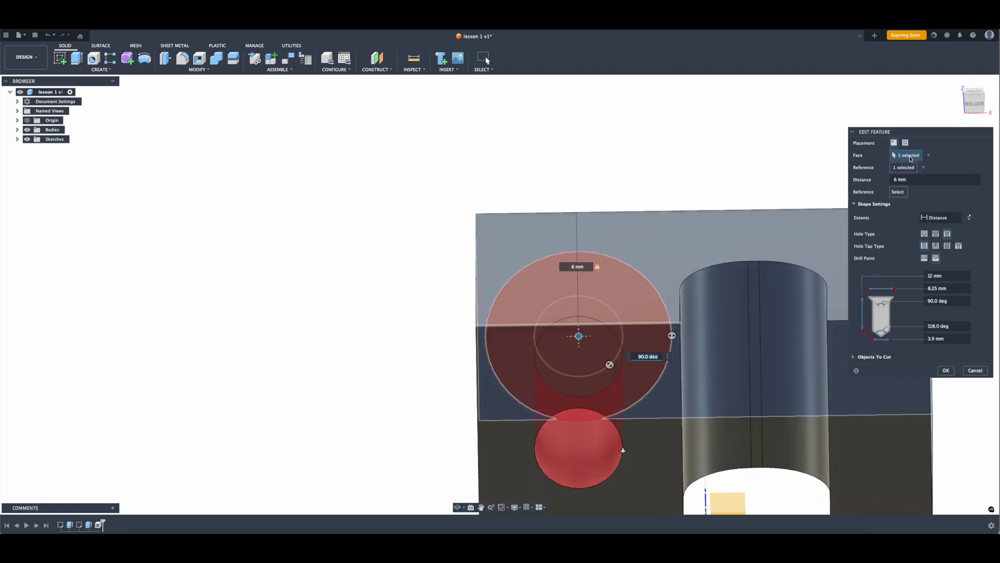
left_click(917, 179)
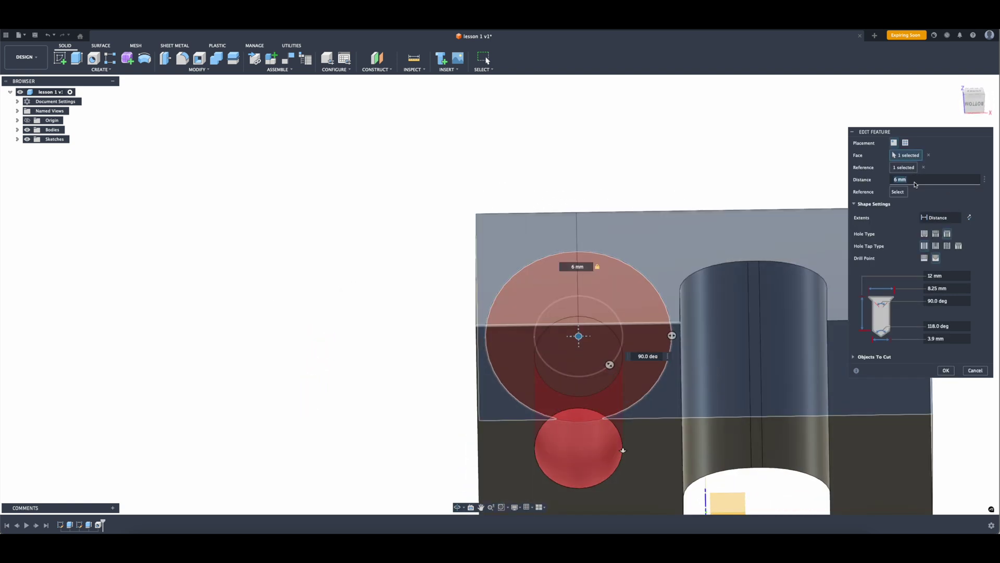
type("5")
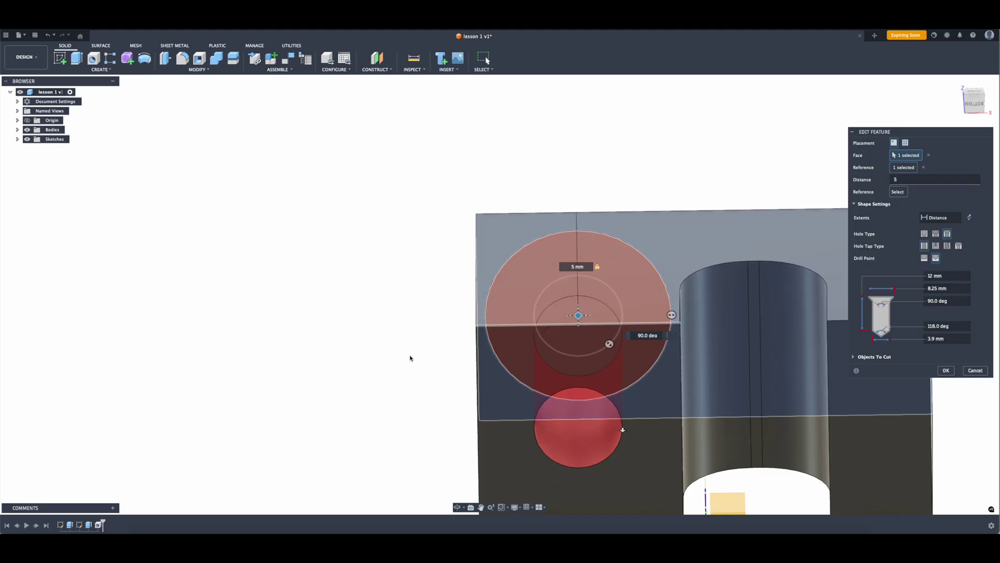
Reference the block's left edge at 5 mm and apply the hole edit.
mouse_move(407, 359)
middle_mouse_down("shift")
mouse_move(386, 348)
mouse_move(390, 313)
mouse_move(384, 369)
mouse_move(395, 359)
middle_mouse_up("shift")
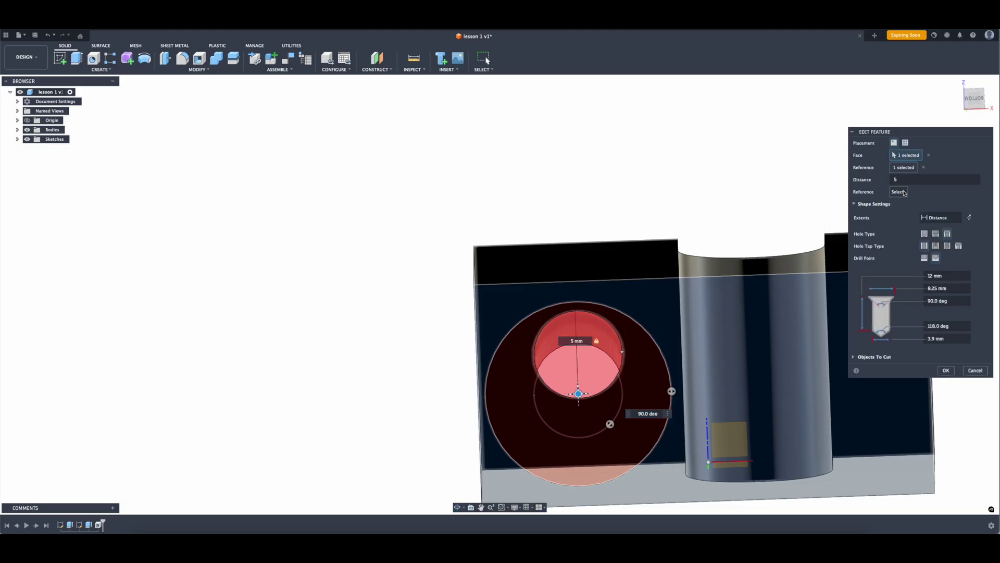
left_click(475, 371)
double_click(945, 205)
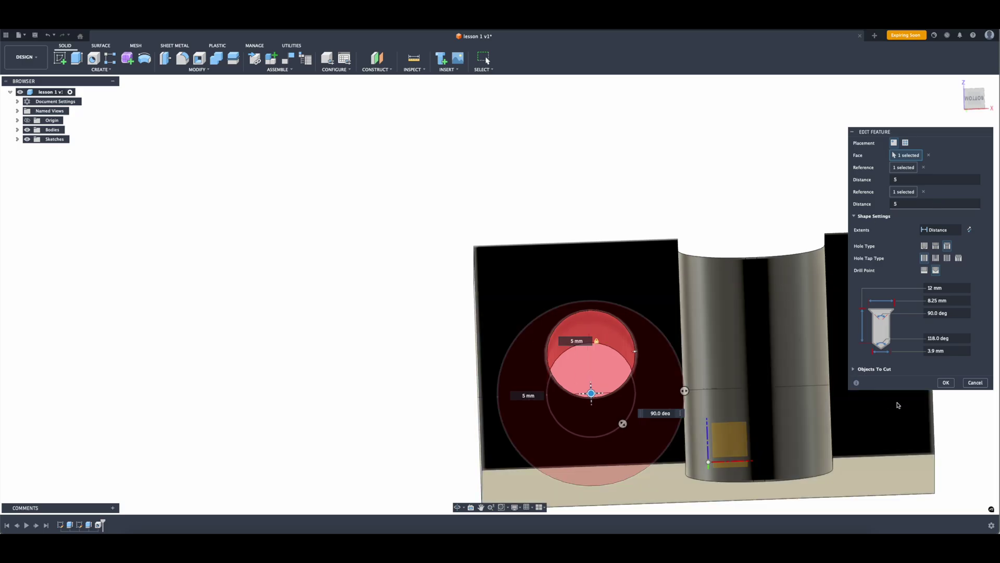
left_click(945, 383)
Change the arched slot's 9 mm offset dimension to 10 mm and finish the sketch.
scroll(319, 369, "down", 5)
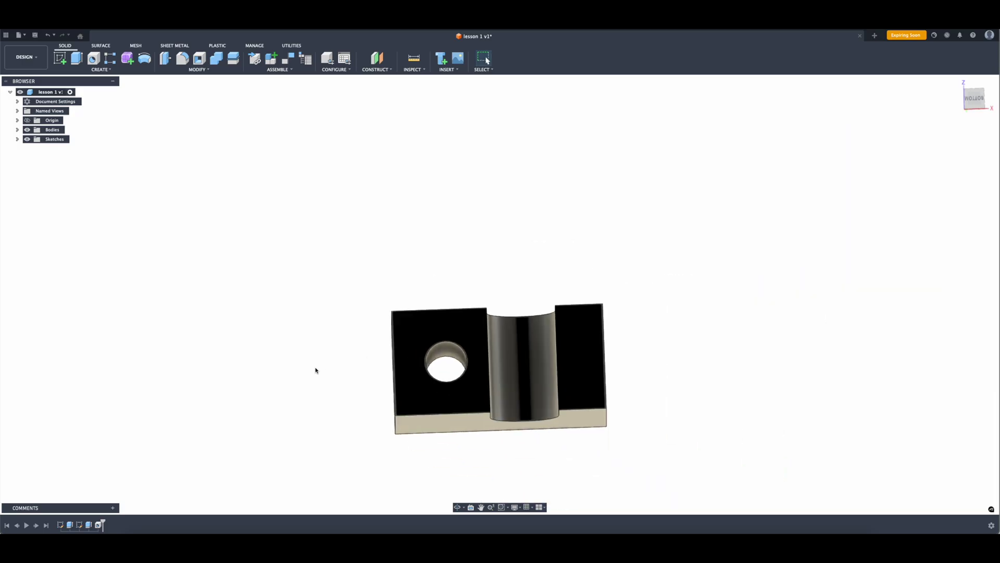
middle_click_drag(315, 370, 307, 422, "shift")
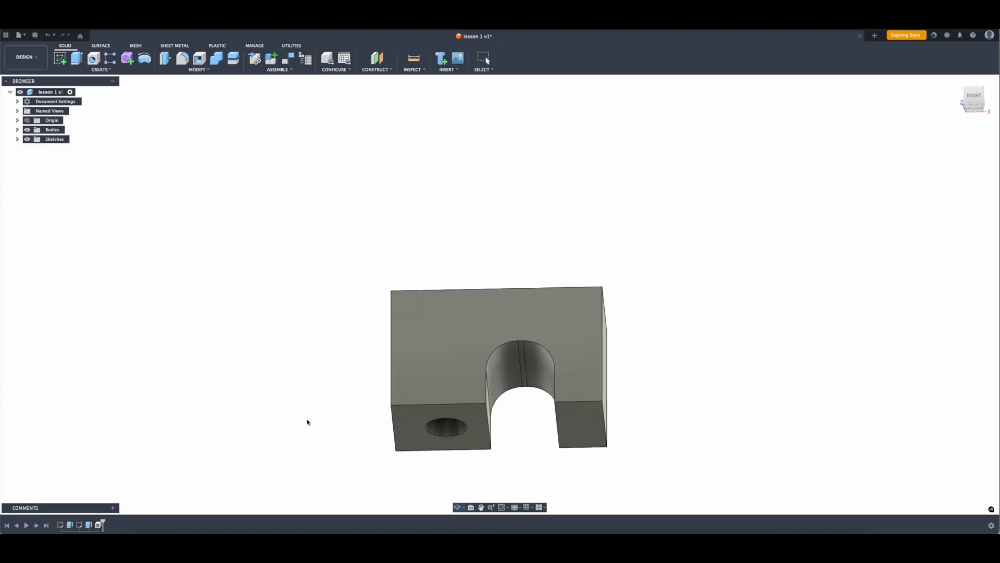
double_click(79, 525)
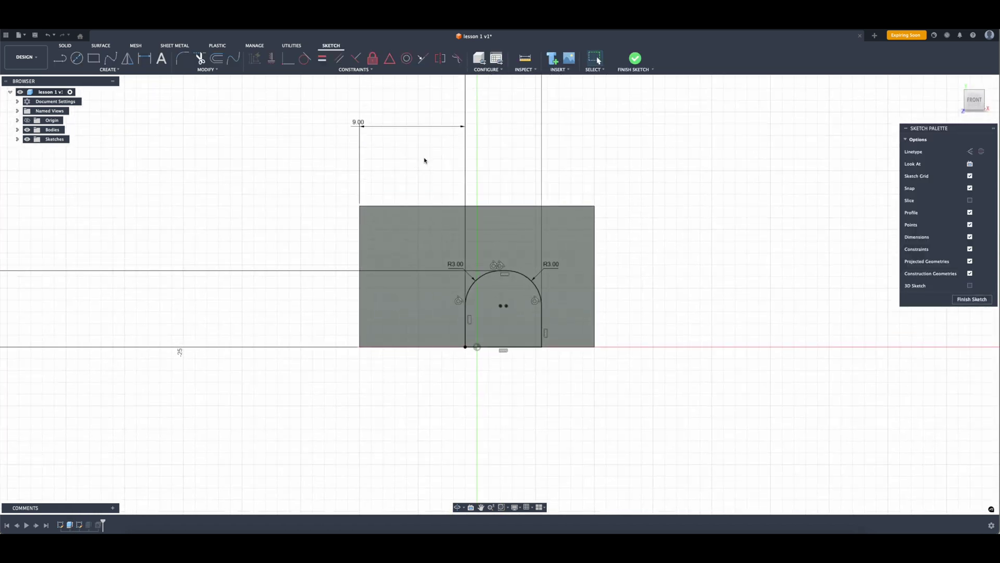
double_click(360, 124)
type("10")
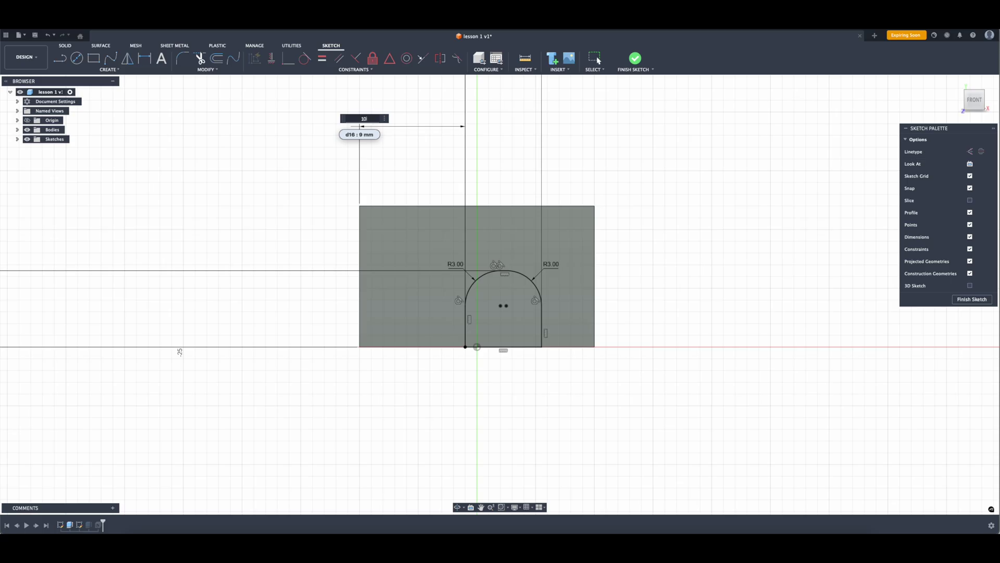
key("Return")
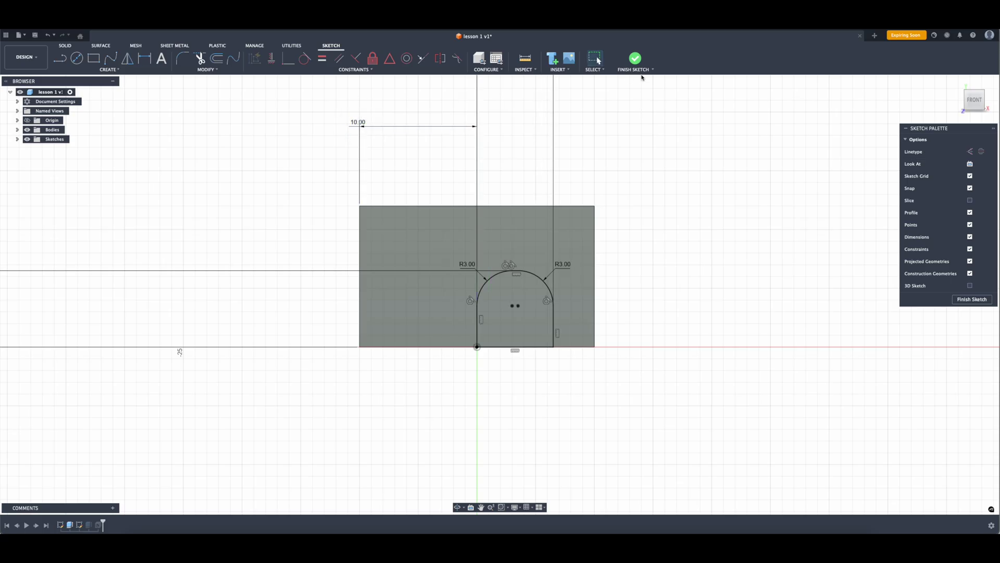
left_click(640, 69)
mouse_move(313, 276)
middle_mouse_down("shift")
mouse_move(299, 257)
mouse_move(304, 201)
mouse_move(282, 301)
mouse_move(315, 342)
mouse_move(333, 271)
mouse_move(384, 264)
mouse_move(417, 297)
mouse_move(504, 297)
mouse_move(507, 270)
mouse_move(448, 272)
mouse_move(348, 250)
mouse_move(353, 286)
middle_mouse_up("shift")
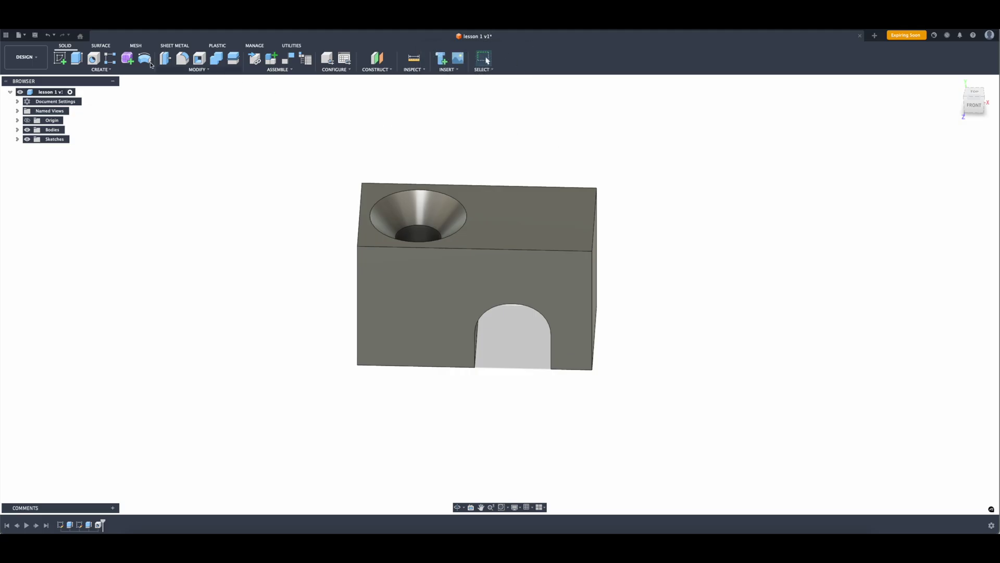
Save a new design version, then export the bracket as 'lesson 1' in STL Files (*.stl) format.
left_click(36, 38)
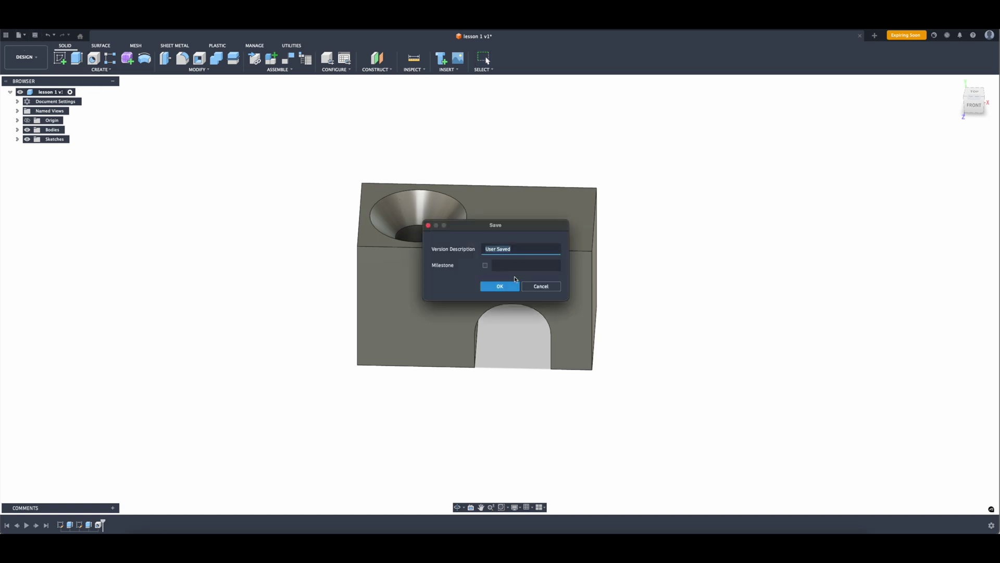
left_click(496, 287)
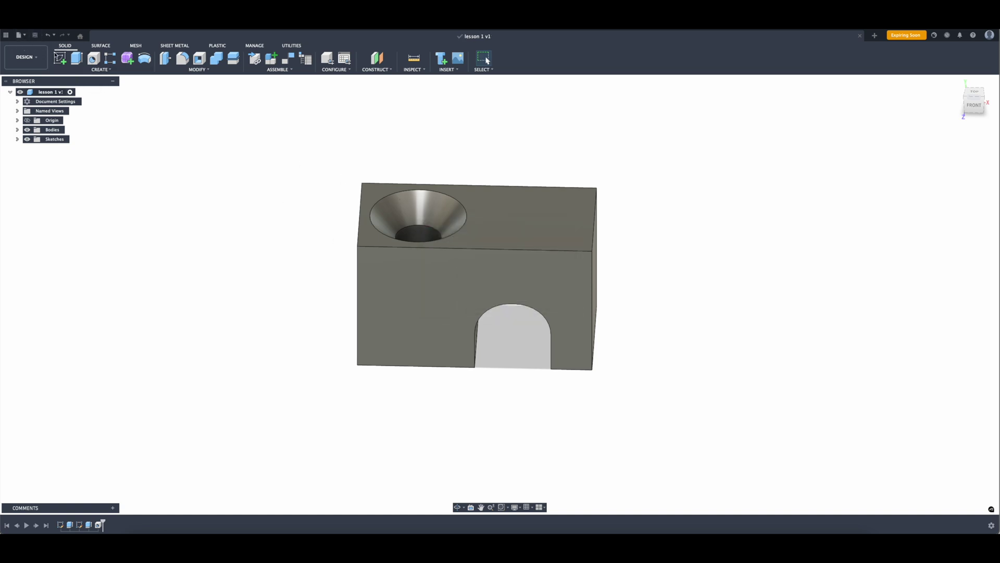
left_click(19, 35)
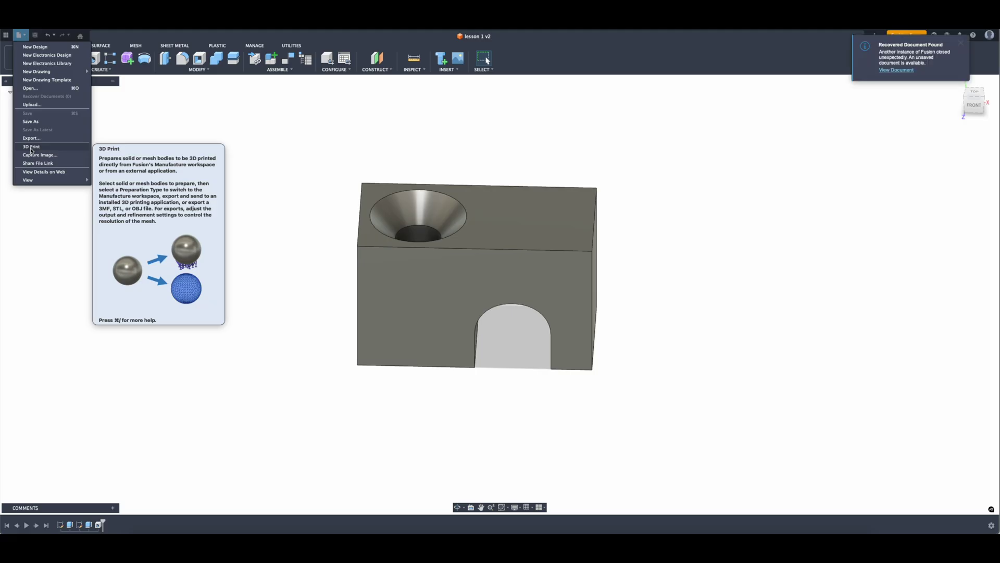
left_click(31, 138)
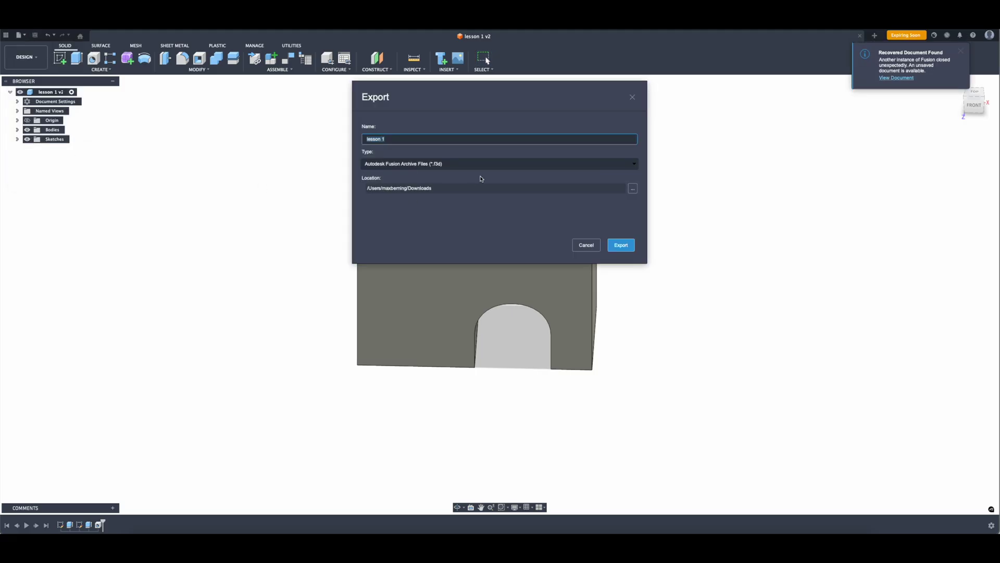
left_click(480, 166)
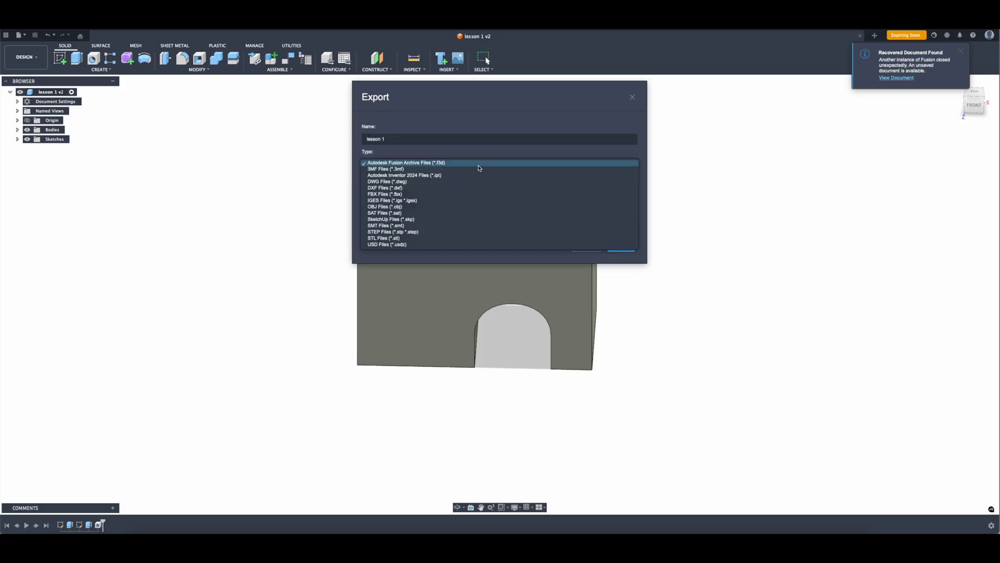
left_click(437, 239)
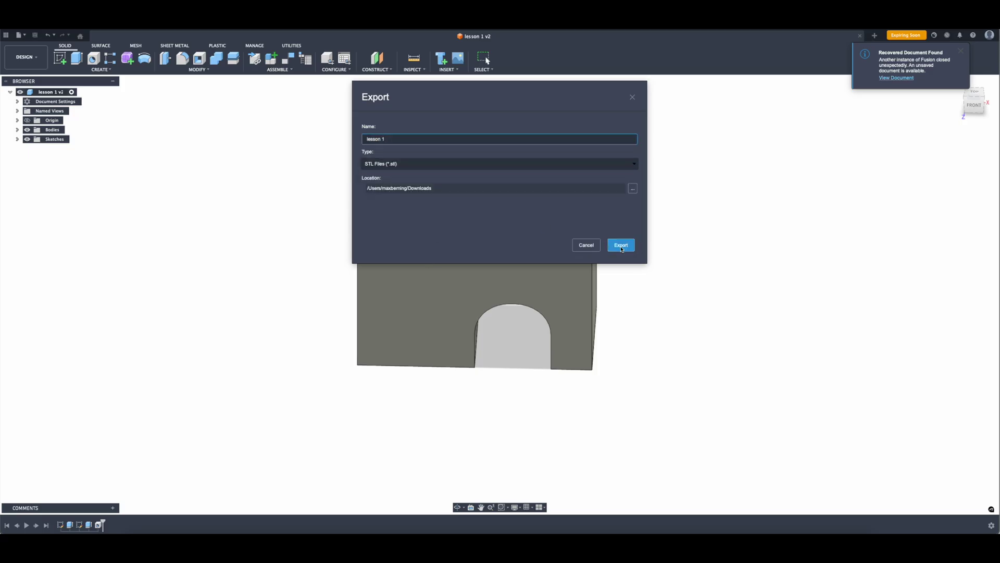
left_click(595, 165)
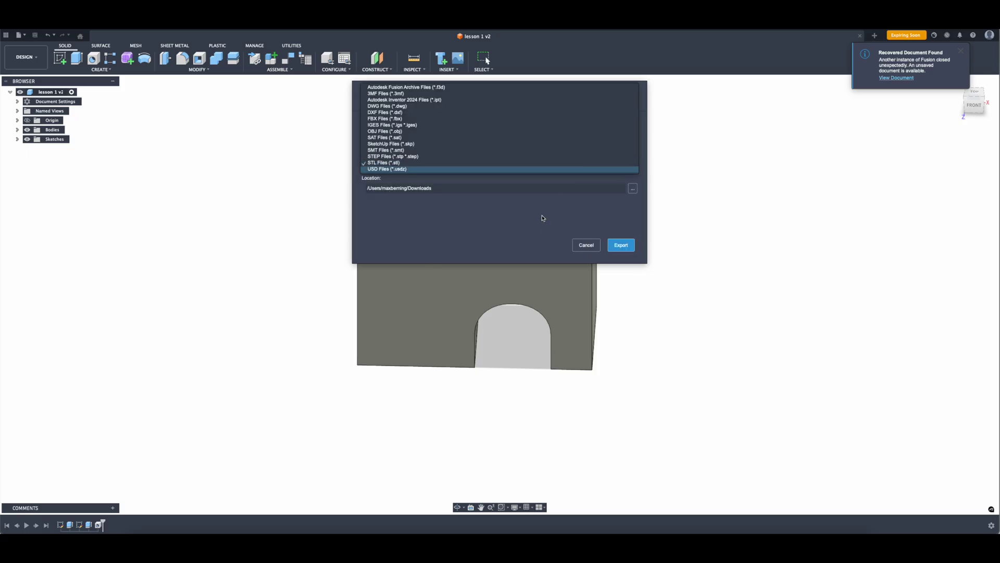
left_click(410, 163)
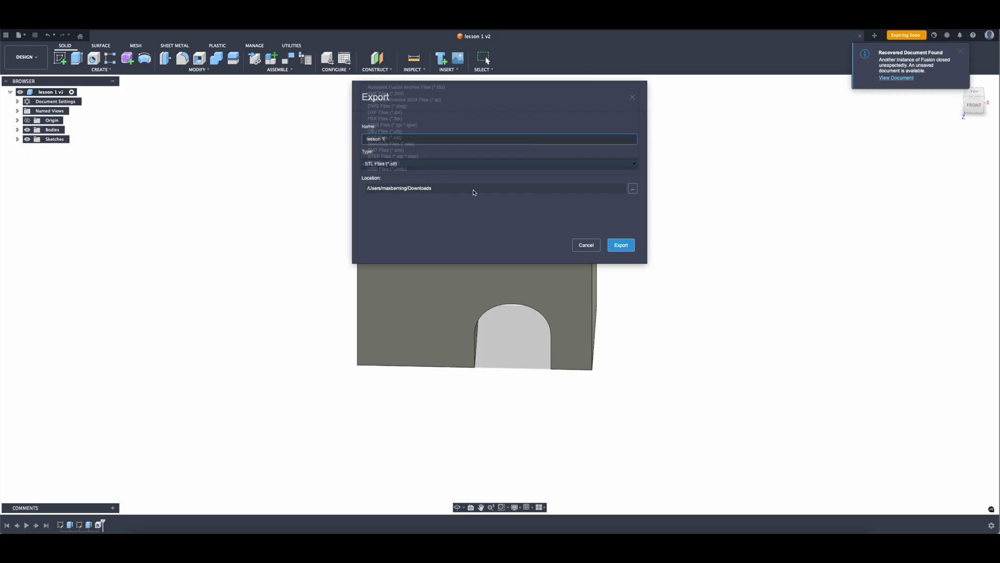
left_click(621, 246)
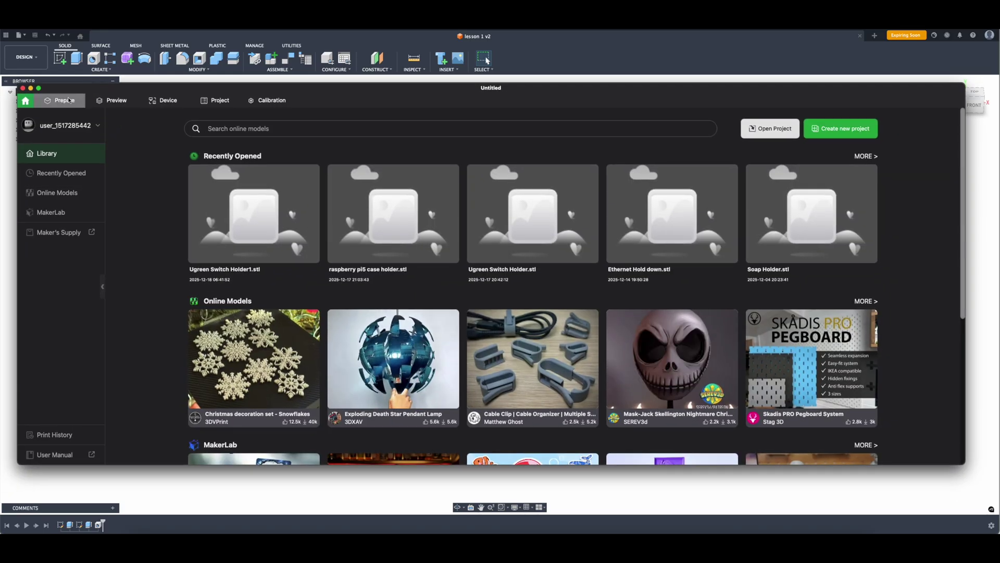
In the Prepare workspace, change the printer preset from A1 mini to Bambu Lab X1 Carbon.
left_click(64, 99)
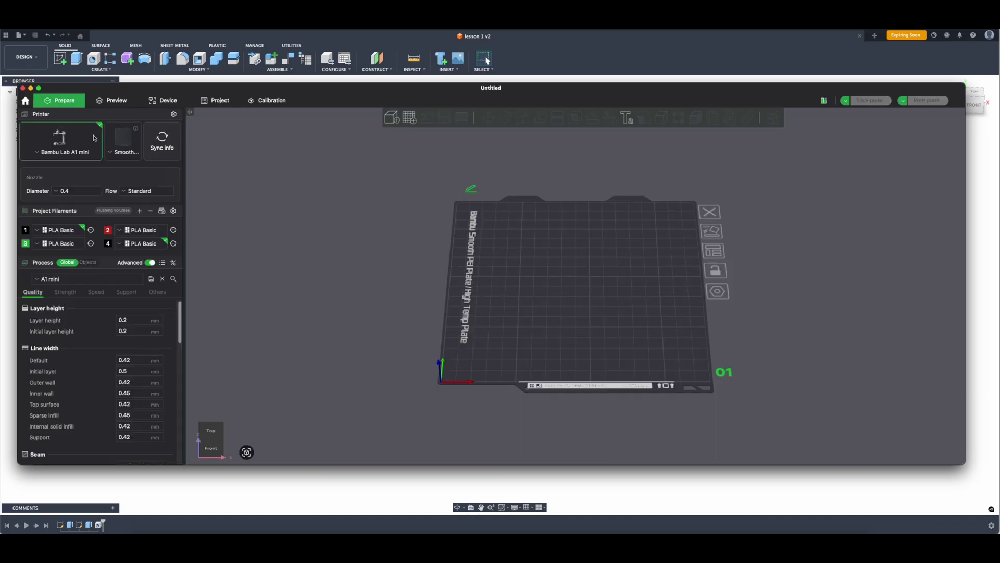
left_click(38, 154)
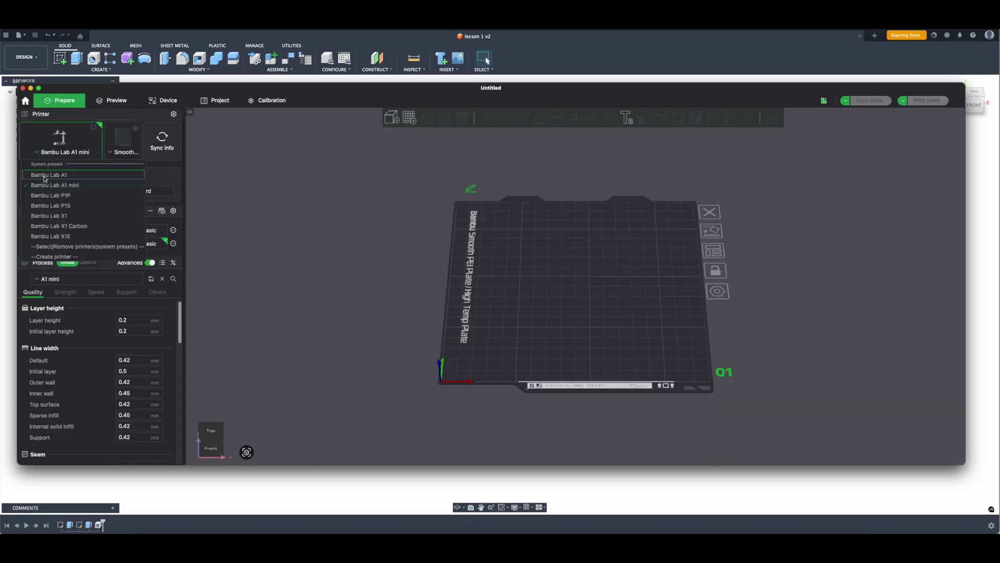
left_click(64, 227)
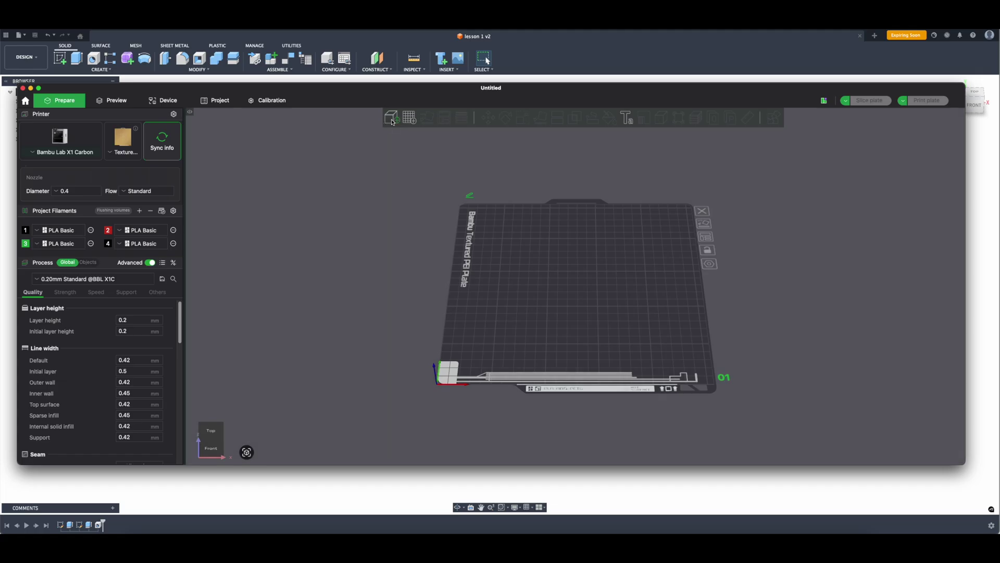
Import lesson 1.stl, fit it in view, and auto-orient the selected bracket.
left_click(392, 118)
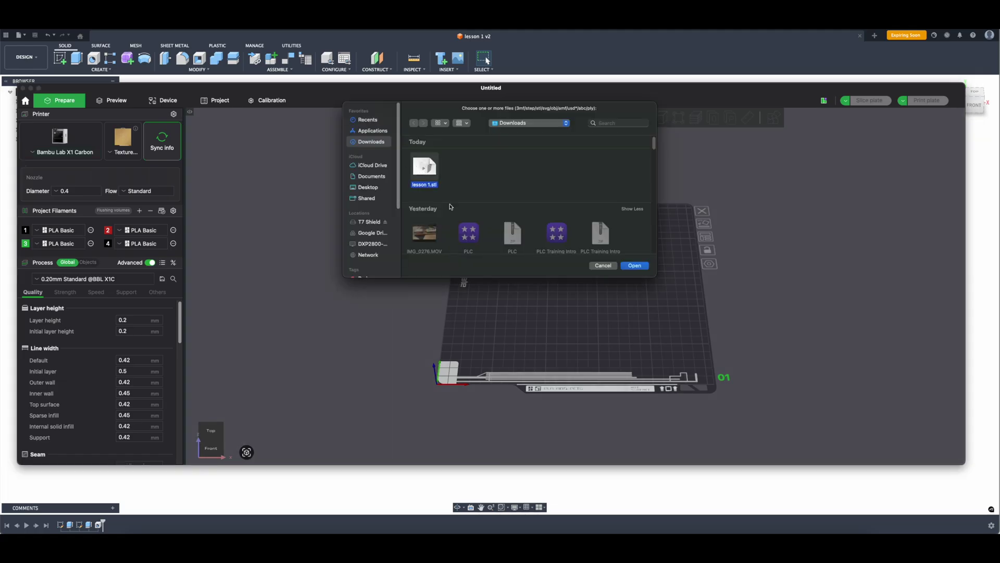
left_click(644, 266)
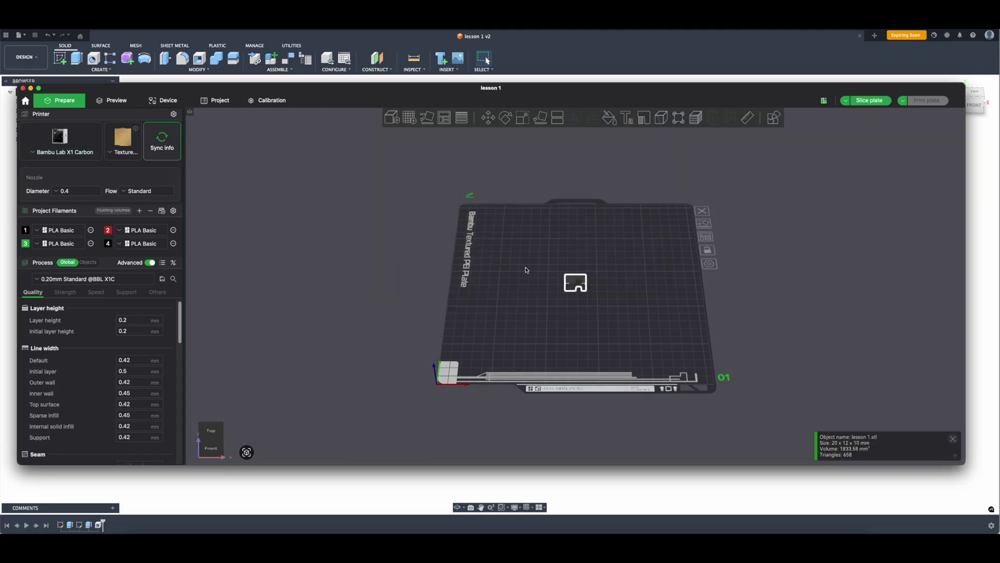
key("z")
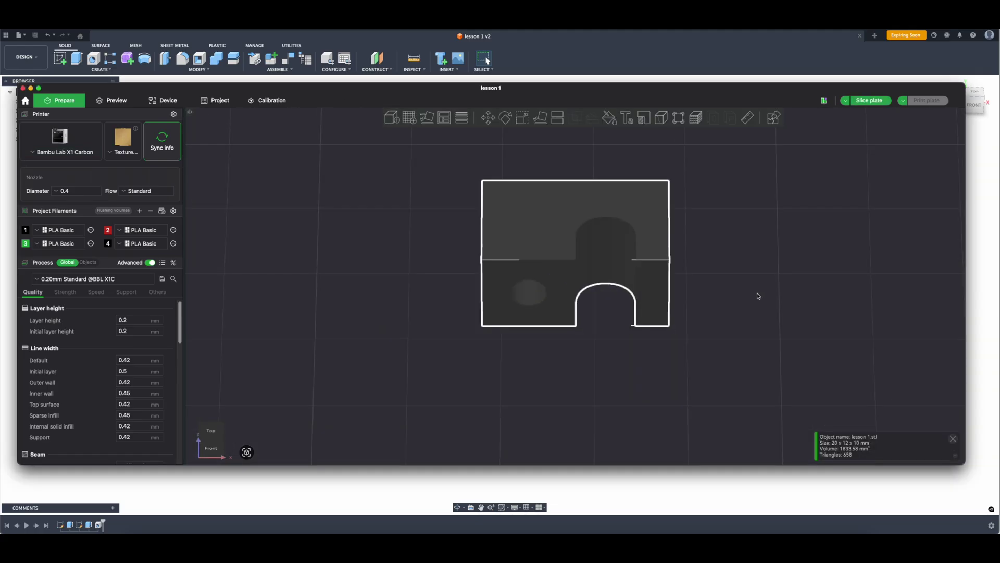
left_click_drag(896, 299, 724, 267)
left_click(479, 260)
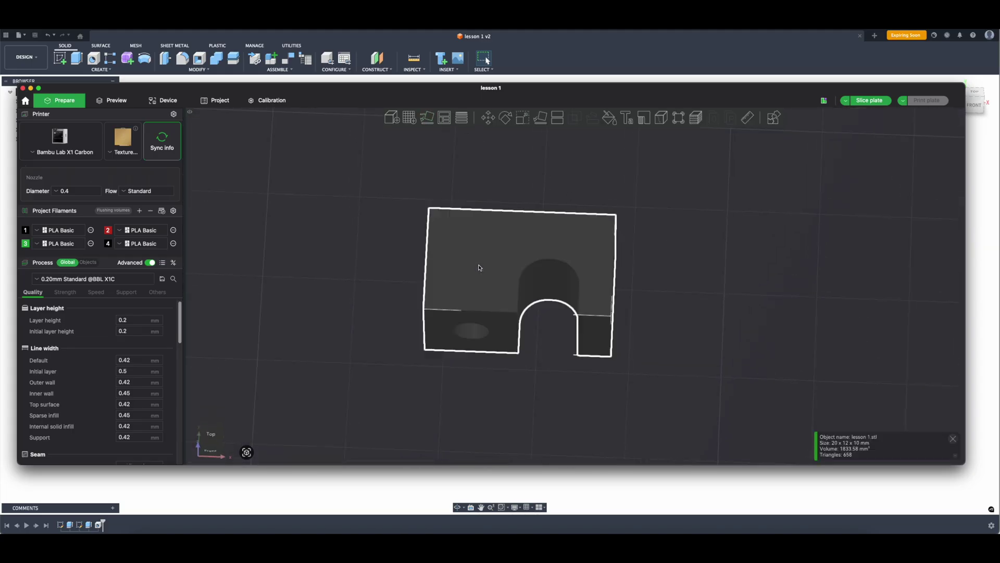
left_click(427, 119)
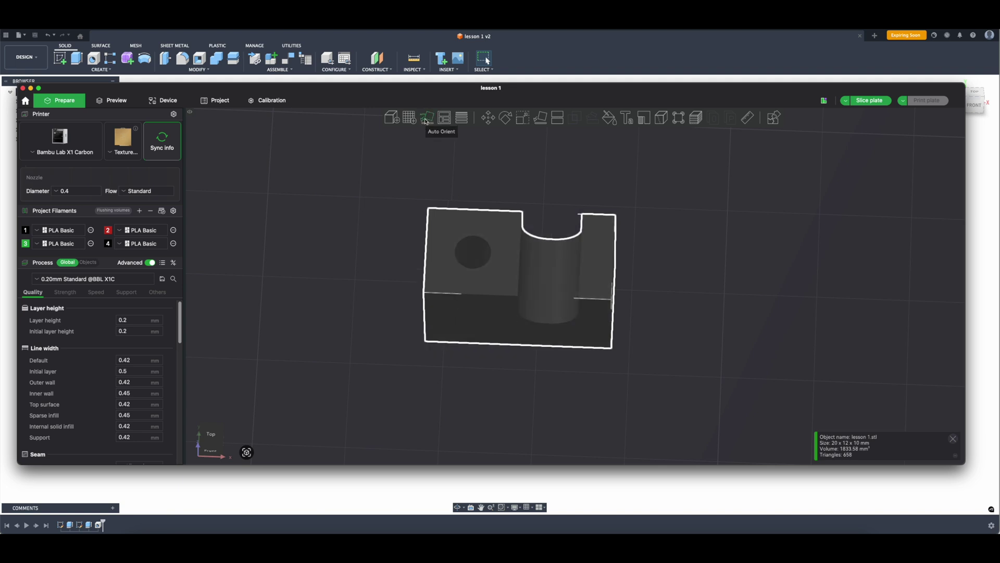
left_click(425, 119)
Rotate the bracket 180° about the Y axis and check it rests hole-up on the plate.
left_click(504, 118)
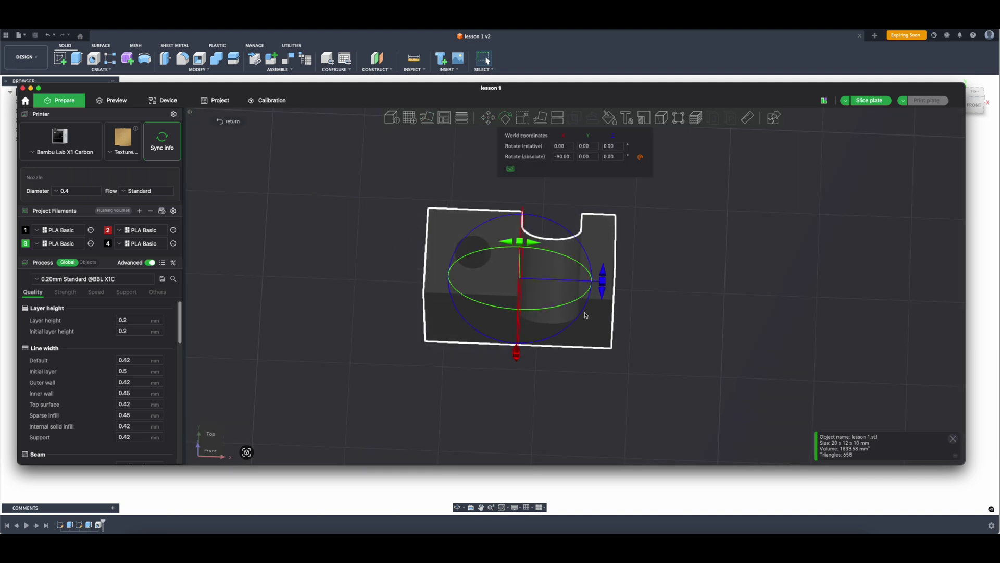
left_click_drag(603, 284, 605, 286)
left_click_drag(520, 241, 522, 312)
scroll(698, 321, "up", 3)
scroll(700, 327, "down", 6)
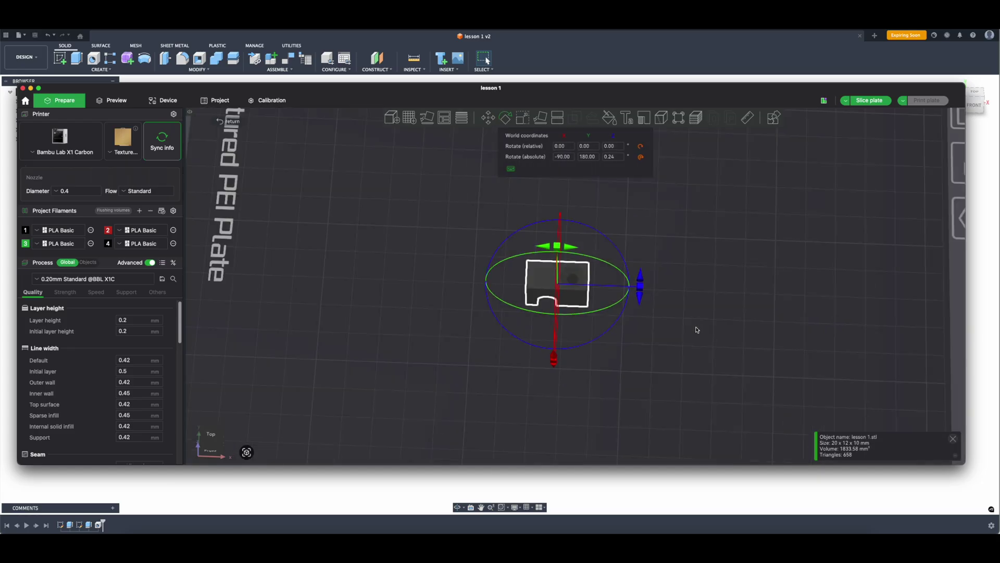
left_click_drag(697, 330, 719, 319)
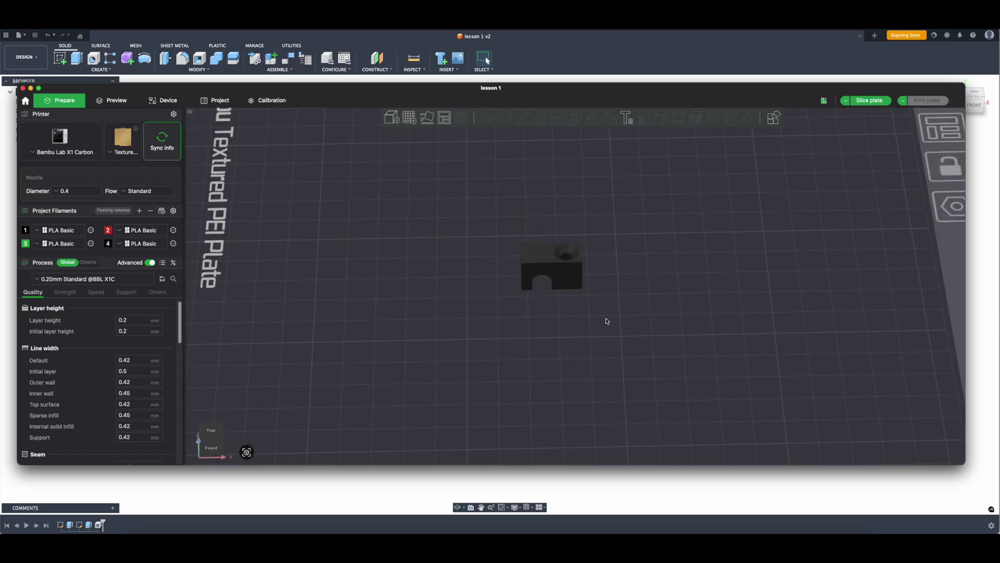
mouse_move(601, 334)
left_mouse_down()
mouse_move(598, 312)
mouse_move(596, 330)
left_mouse_up()
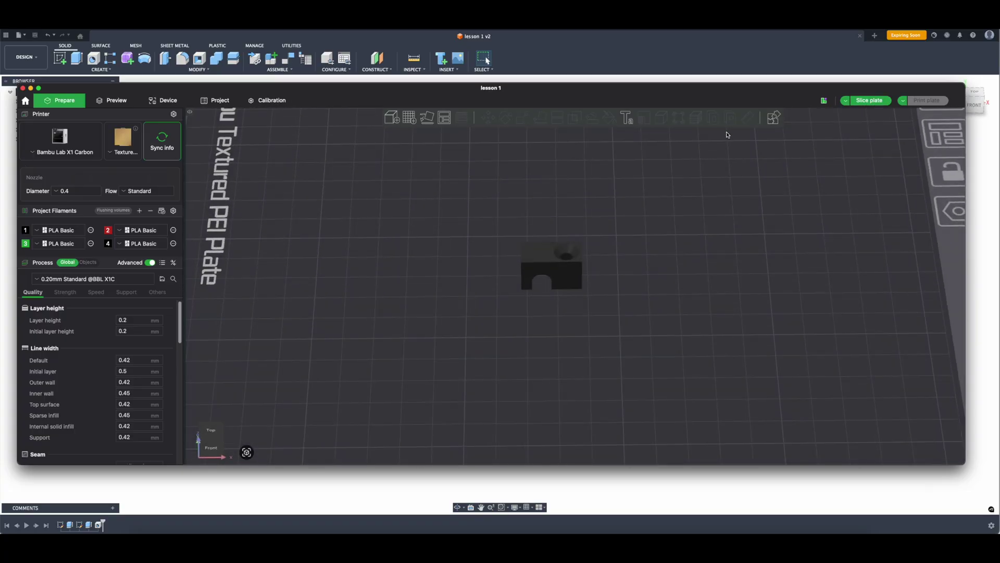
Choose the X1C max process preset and slice the plate.
left_click(66, 279)
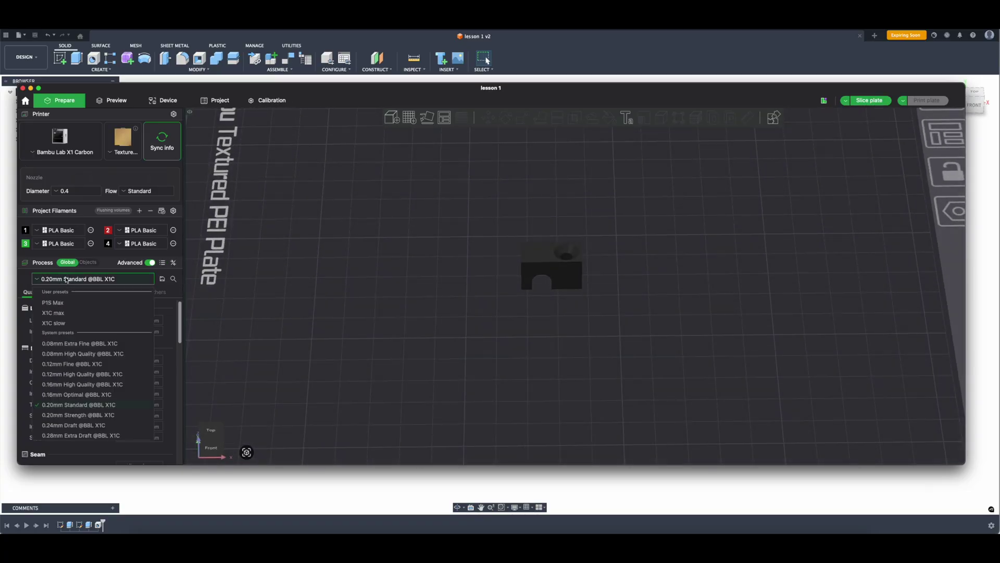
left_click(65, 314)
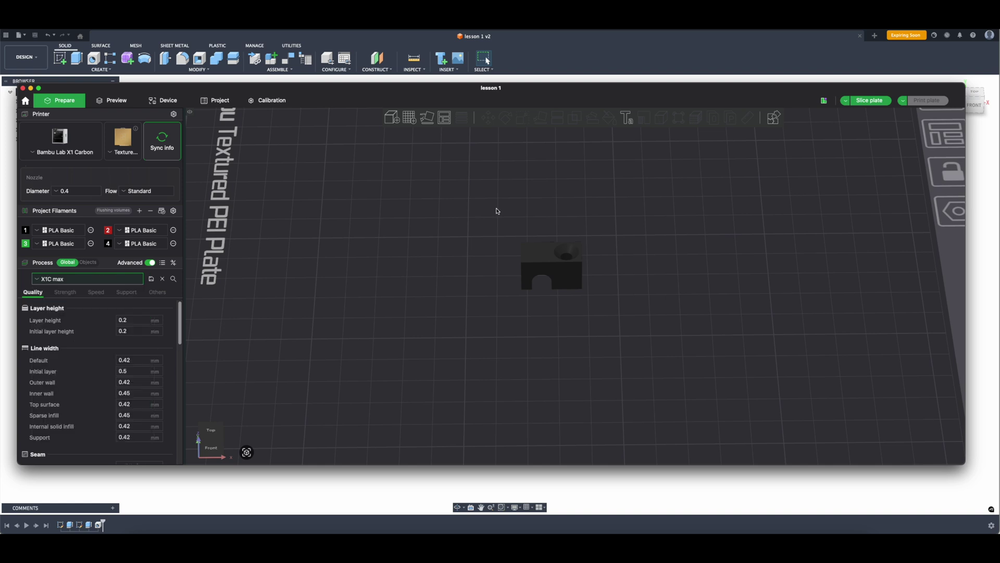
left_click(868, 102)
Send the sliced job to the X1 Carbon printer with timelapse turned on.
left_click(928, 101)
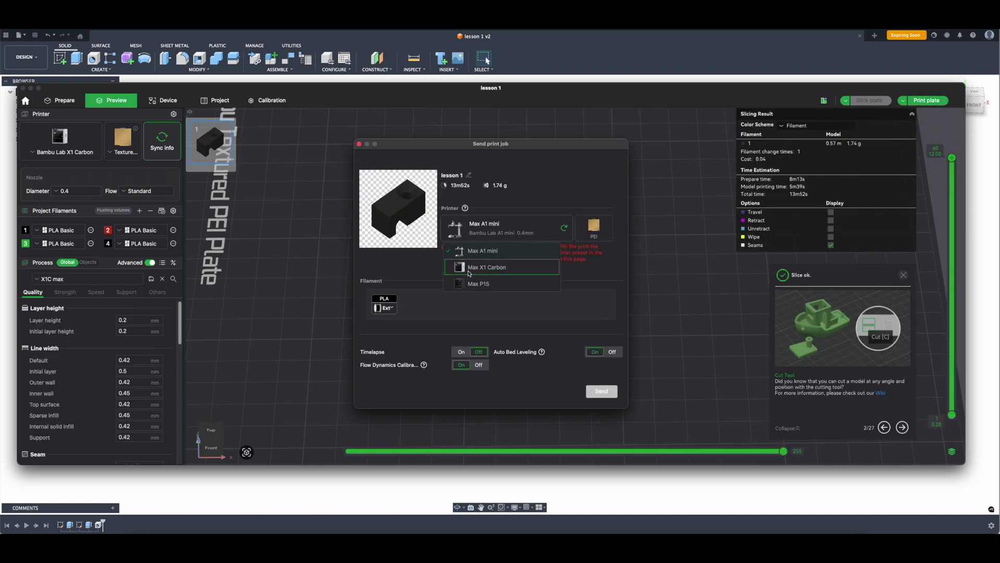
left_click(468, 269)
left_click(455, 357)
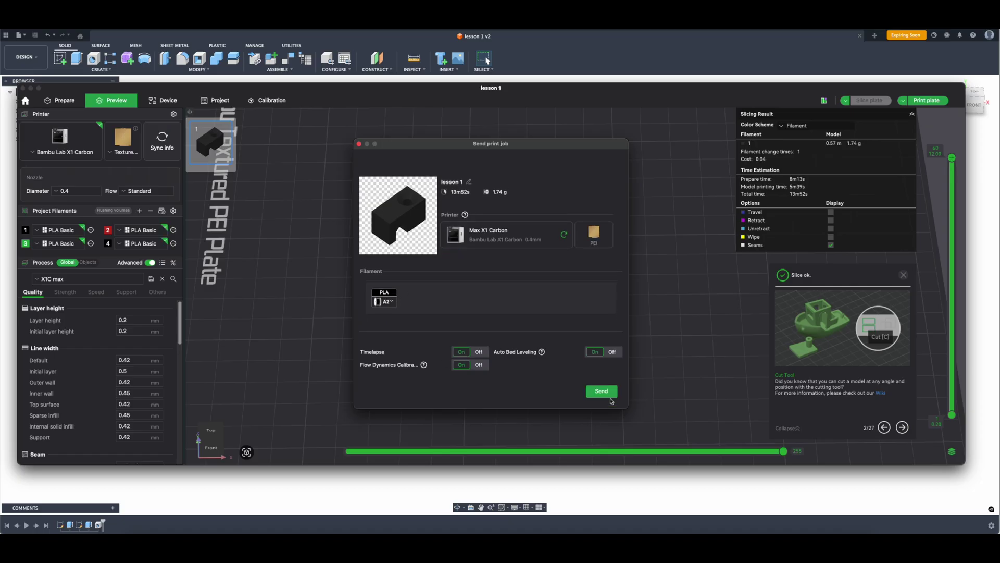
left_click(601, 392)
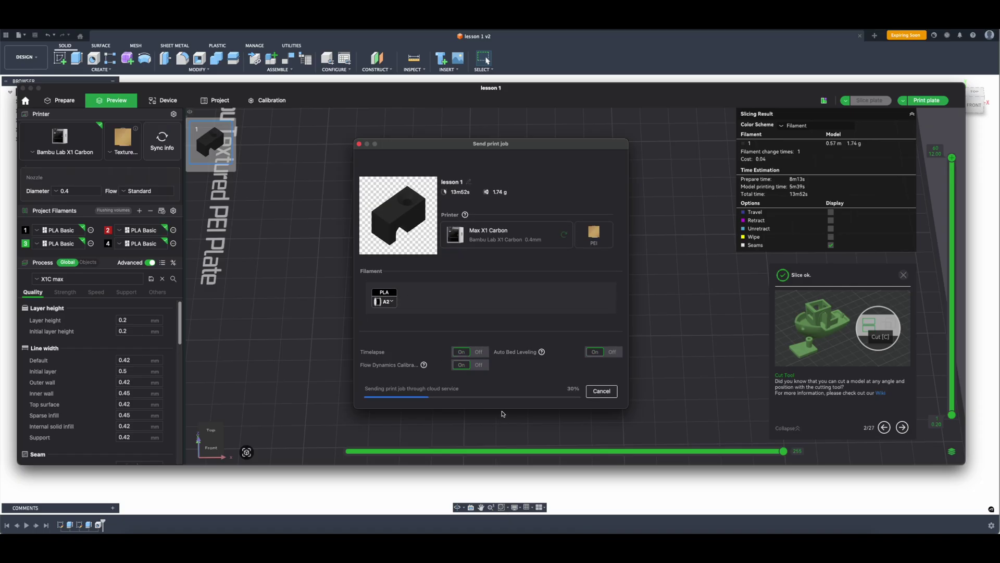